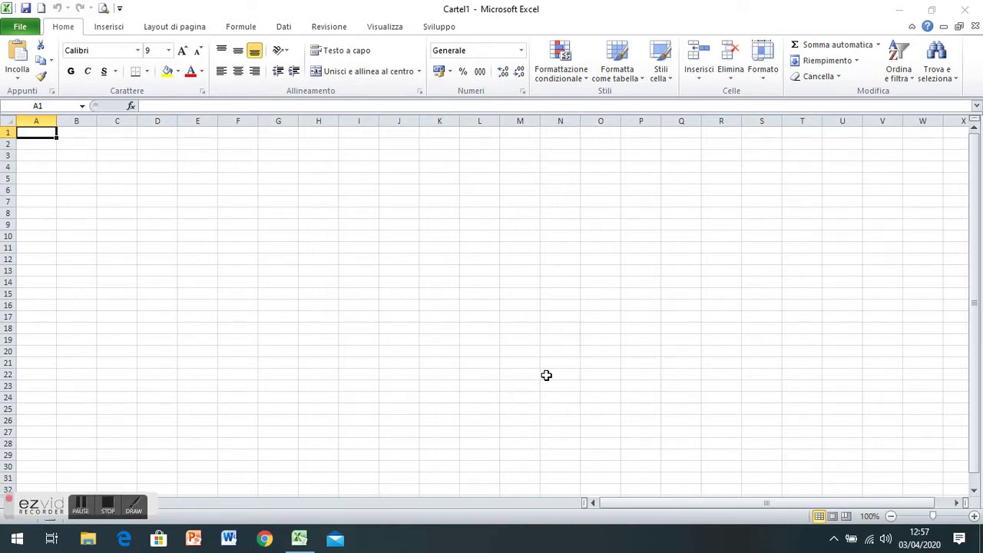
# - Zoom the blank Cartel1 worksheet in to 160%
pyautogui.click(973, 517)
pyautogui.doubleClick(973, 517)
pyautogui.doubleClick(973, 517)
pyautogui.click(974, 517)
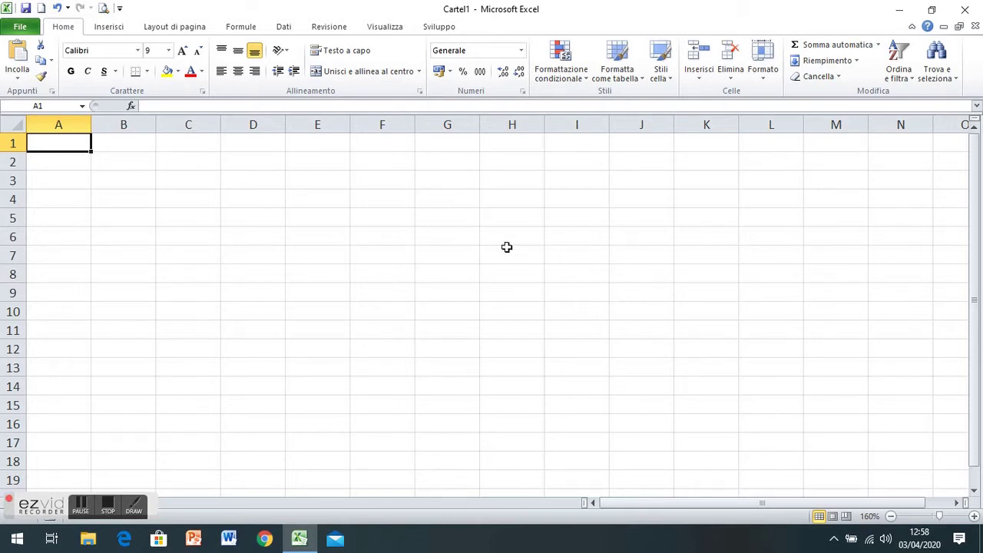
# - Select A1:A10 and bring up Convalida dati from the Dati tab
pyautogui.moveTo(68, 146); pyautogui.dragTo(64, 314)
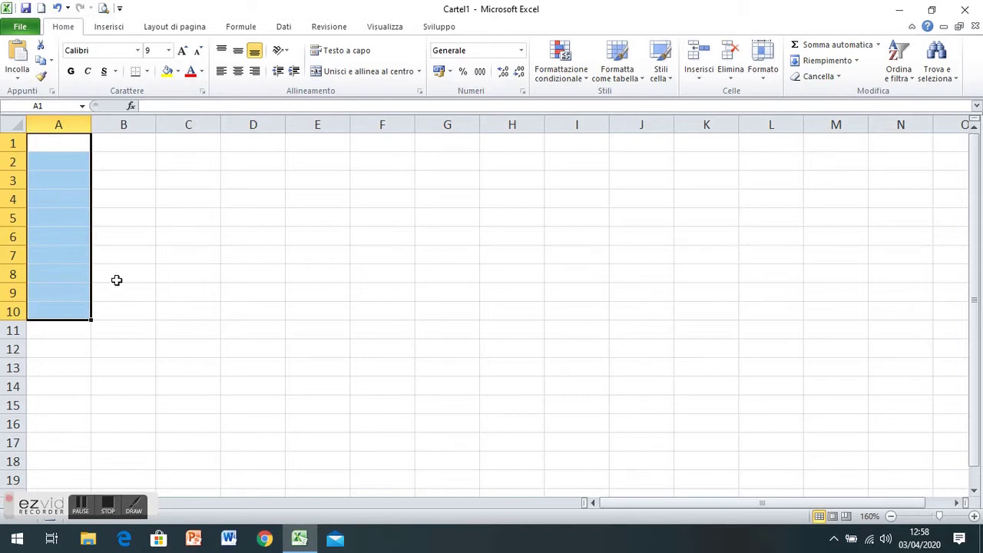
pyautogui.click(284, 30)
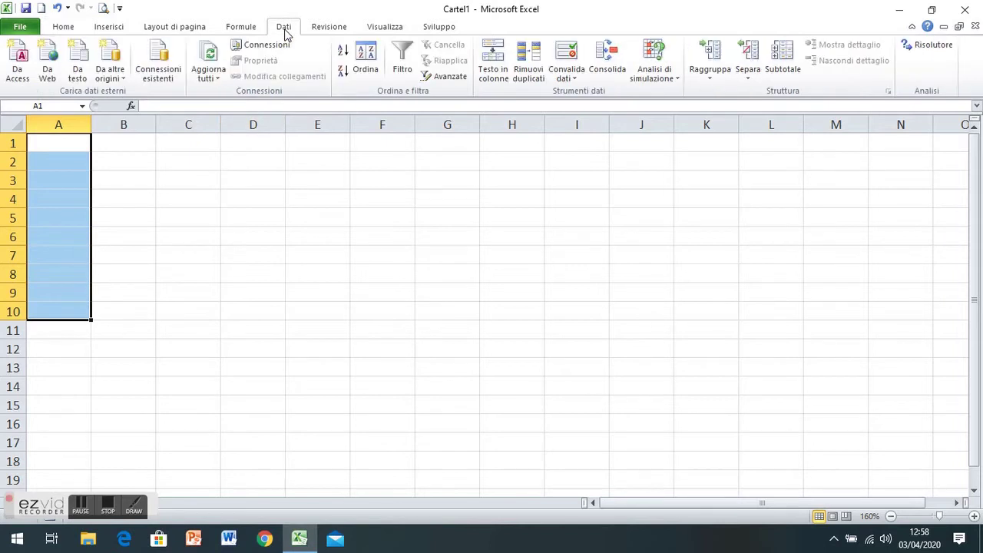
pyautogui.click(566, 59)
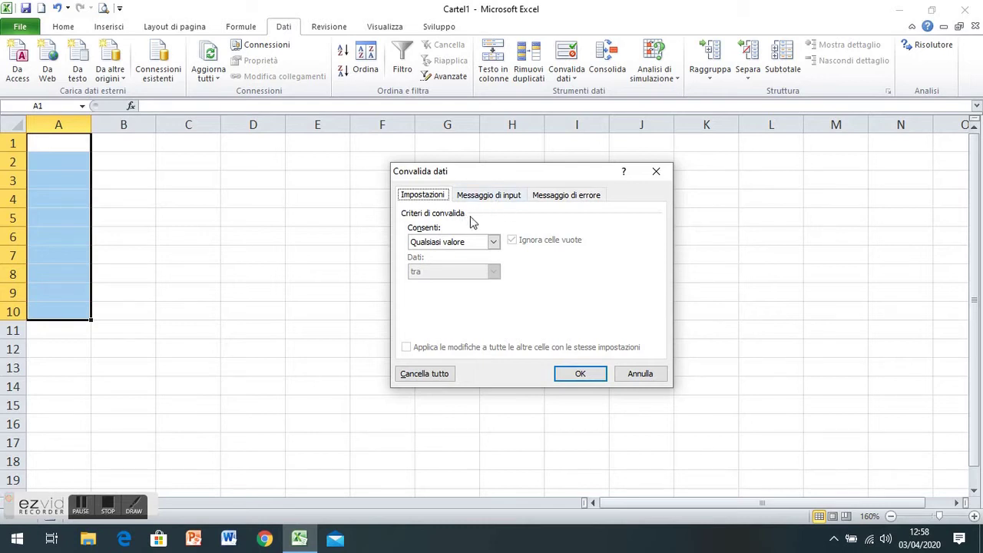
# - Set validation to Numero intero, tra, minimum 0 and maximum 100, and confirm
pyautogui.click(493, 241)
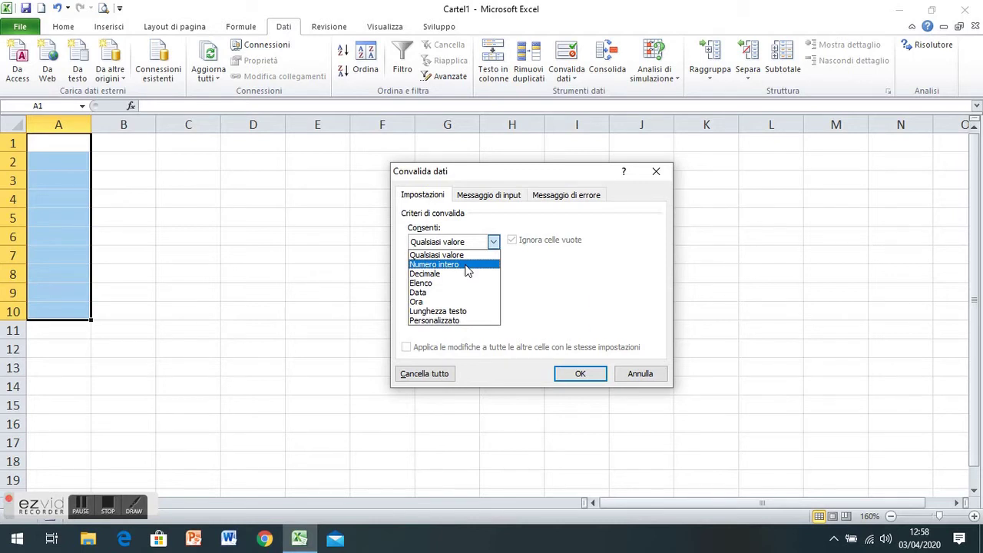
pyautogui.click(467, 265)
pyautogui.click(493, 274)
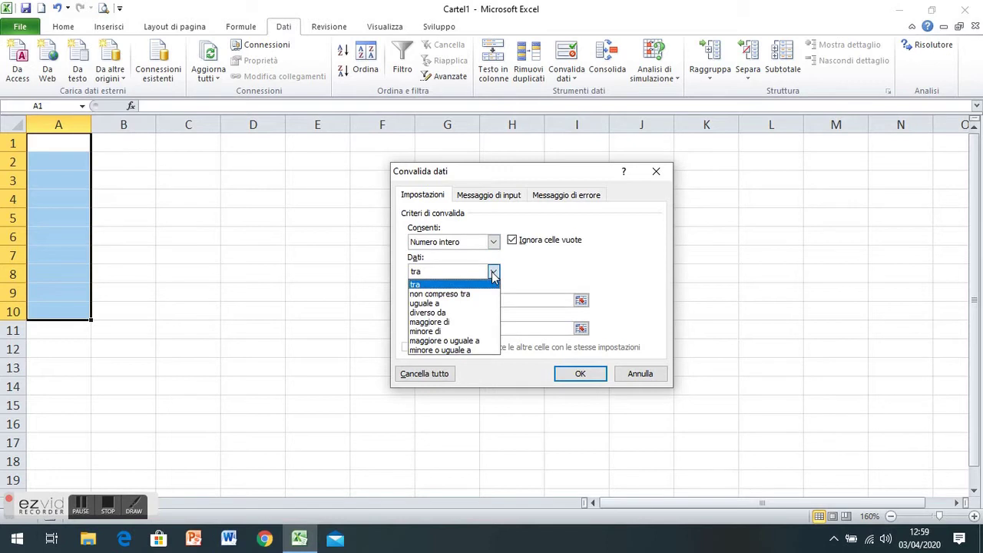
pyautogui.click(493, 274)
pyautogui.click(493, 273)
pyautogui.click(494, 274)
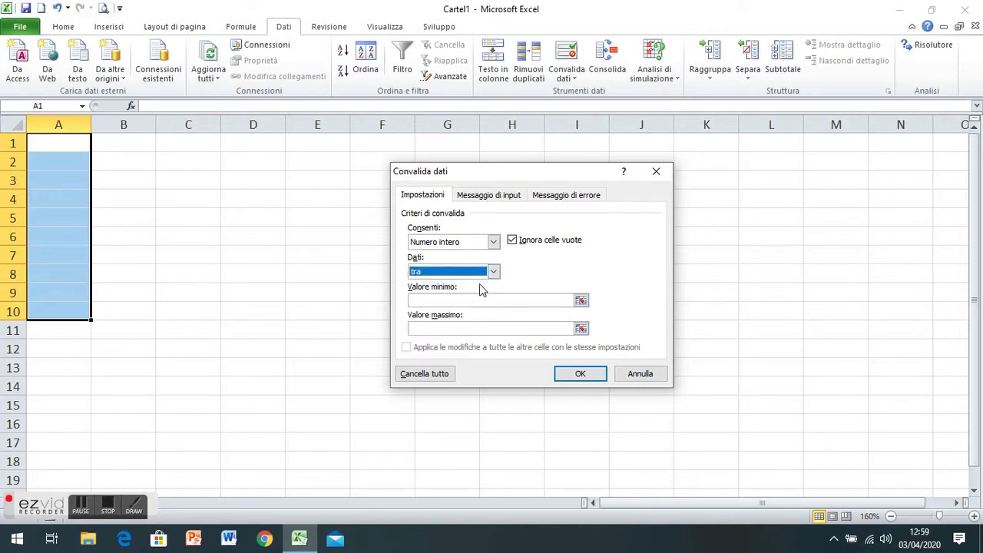
pyautogui.click(470, 300)
pyautogui.write('0')
pyautogui.click(459, 328)
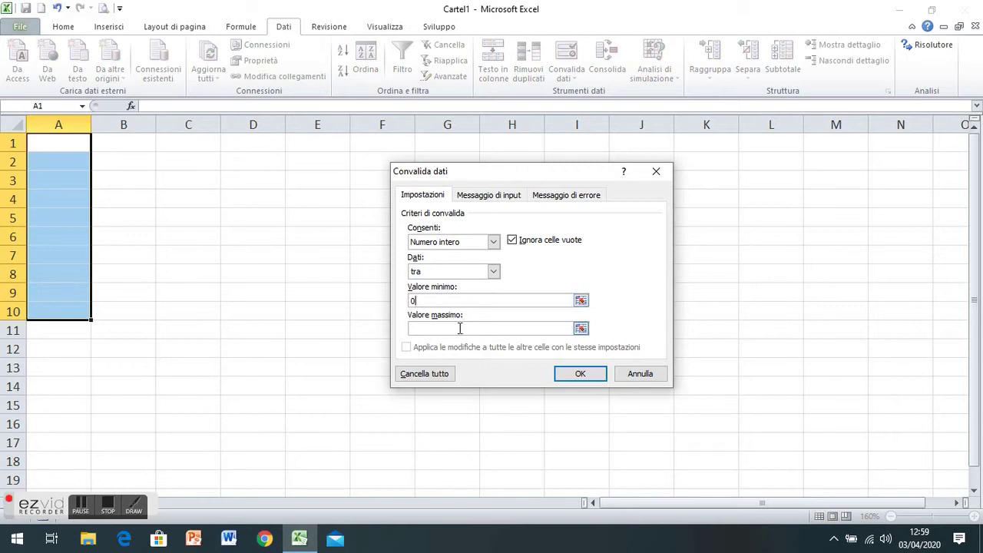
pyautogui.write('100')
pyautogui.click(572, 374)
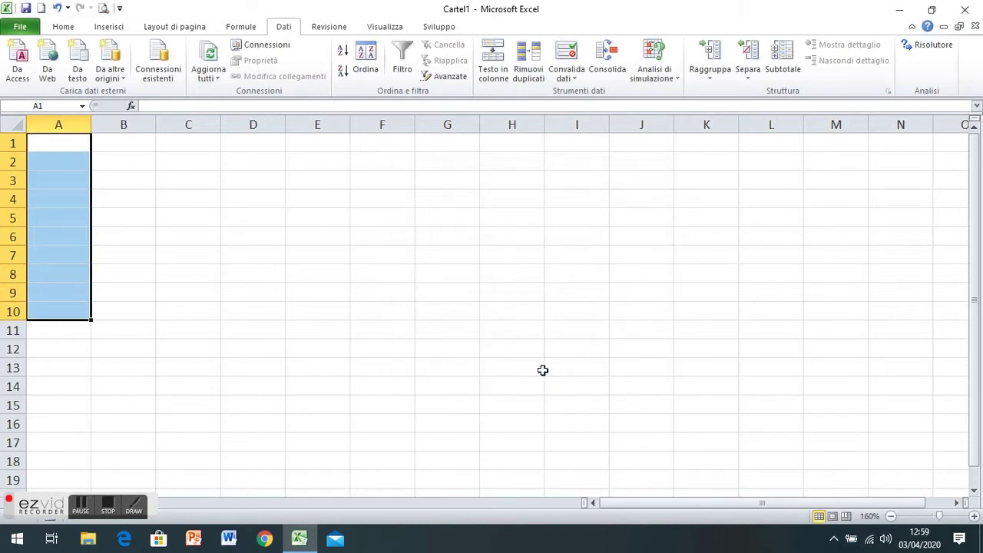
# - Enter 78 in A5, cancel the rejected 450 in A6, then reselect A1:A10
pyautogui.click(73, 220)
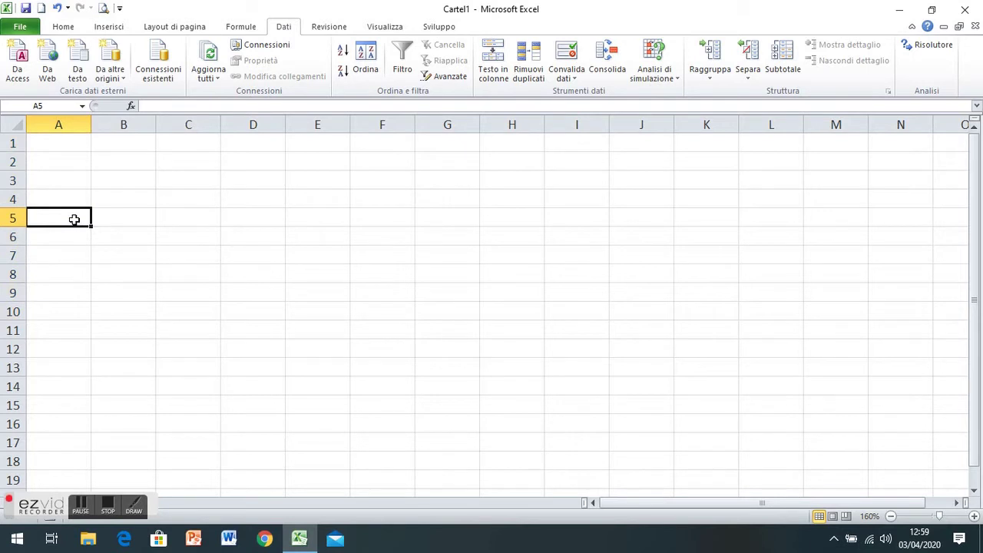
pyautogui.write('78')
pyautogui.press('Return')
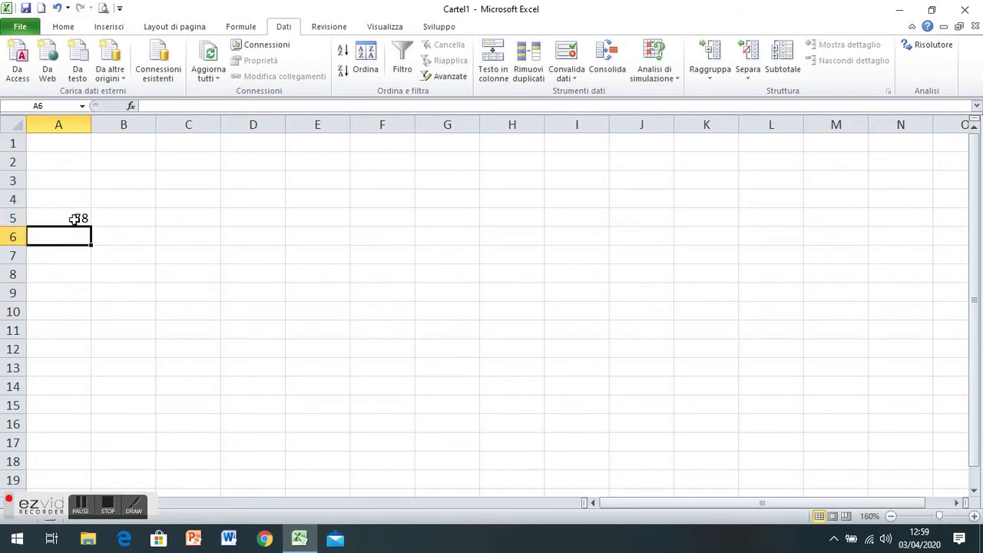
pyautogui.write('450')
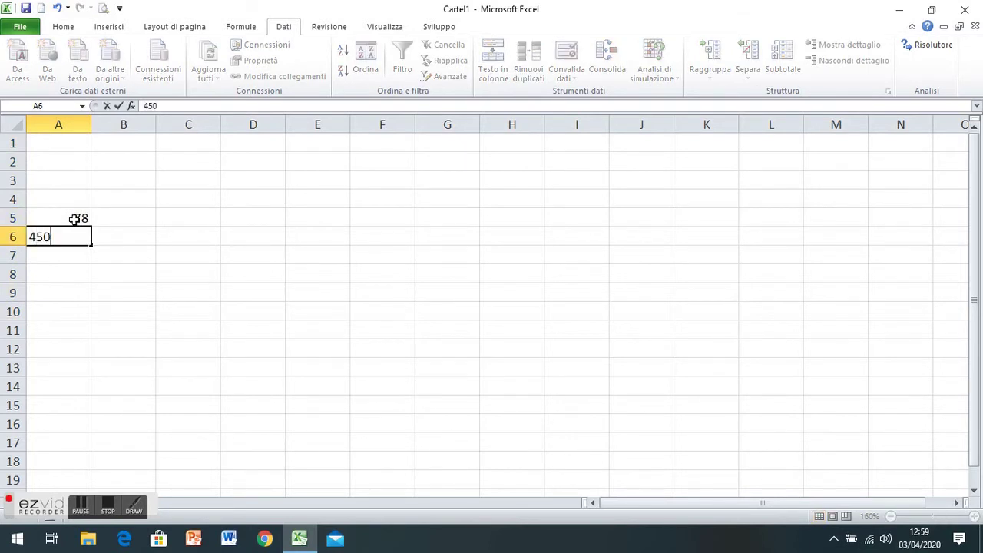
pyautogui.press('Return')
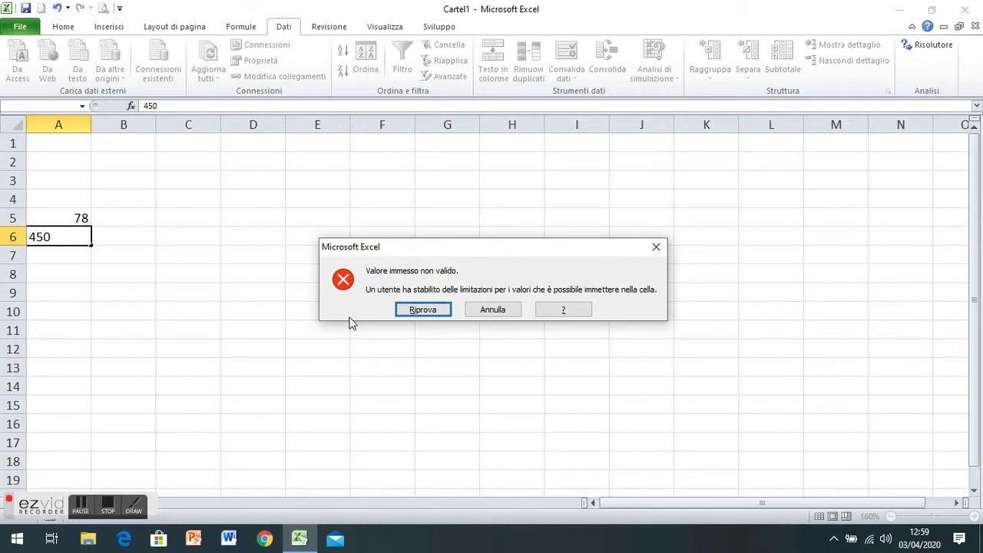
pyautogui.click(480, 311)
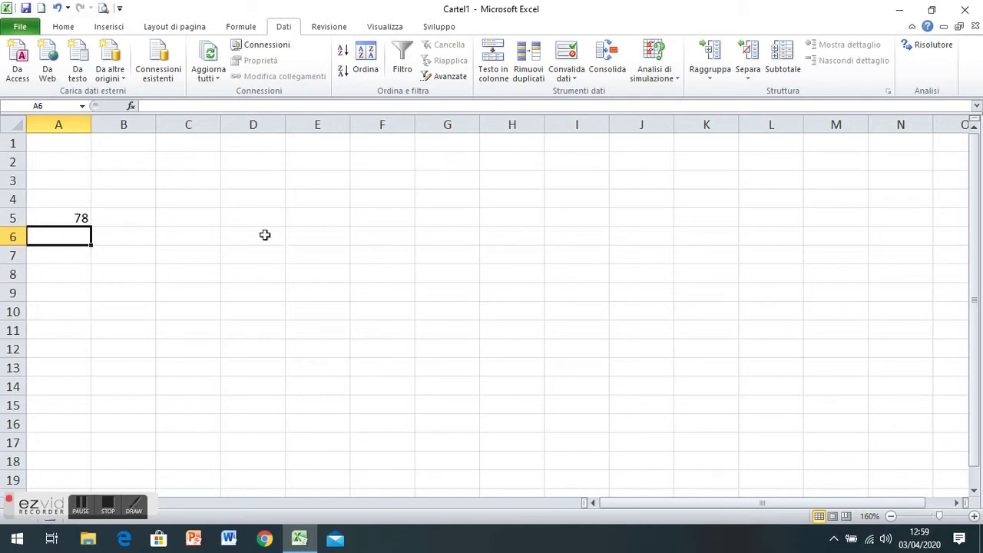
pyautogui.moveTo(74, 145); pyautogui.dragTo(73, 314)
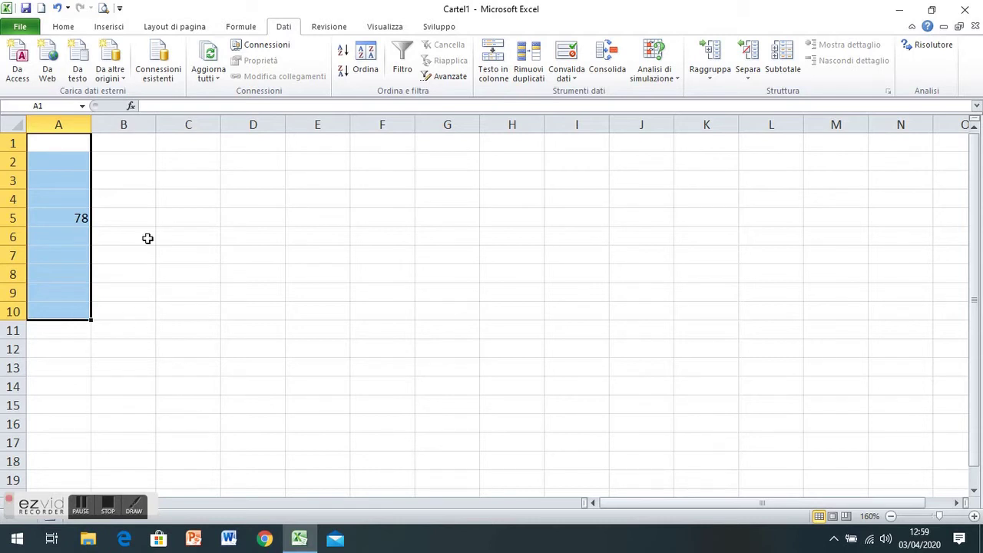
# - Apply a light grey fill colour to A1:A10
pyautogui.click(70, 28)
pyautogui.click(177, 72)
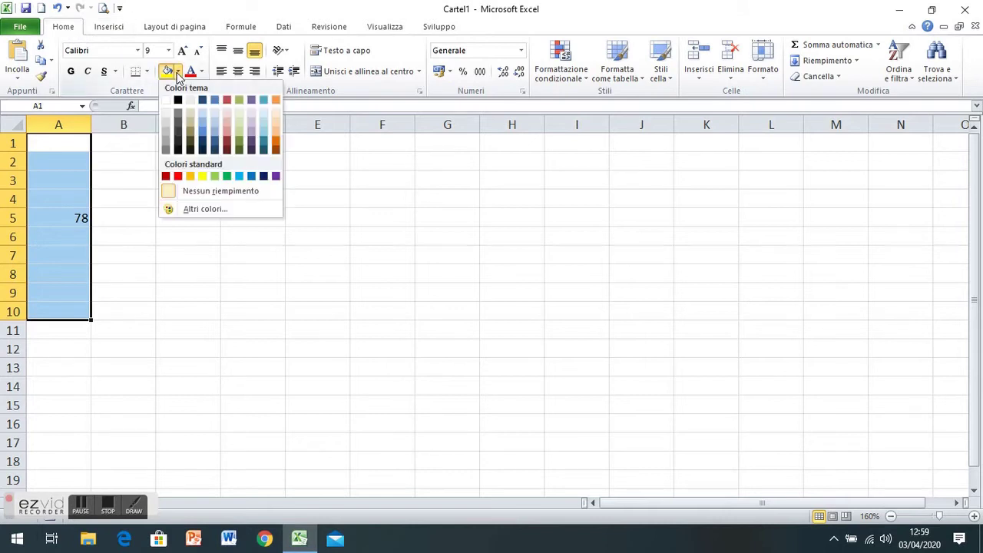
pyautogui.click(166, 125)
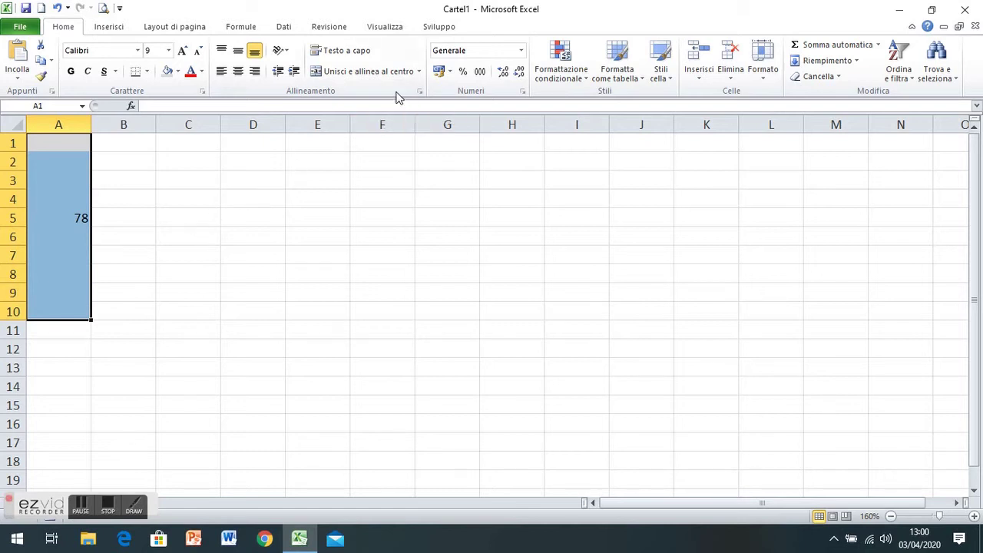
pyautogui.click(292, 30)
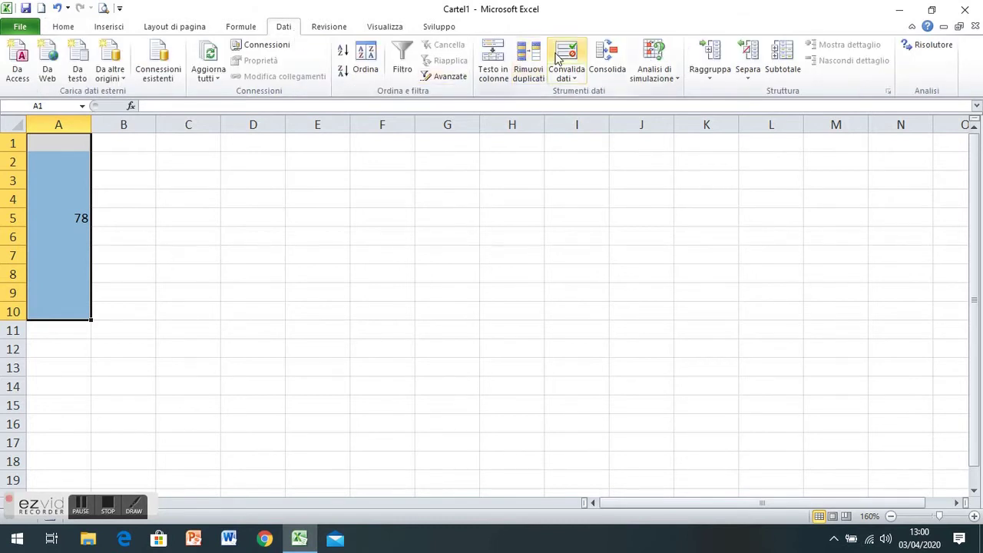
# - Add the input message 'INSERIRE UN NUMERO INTERO POSITIVO MINORE DI 101' to the A1:A10 validation
pyautogui.click(559, 58)
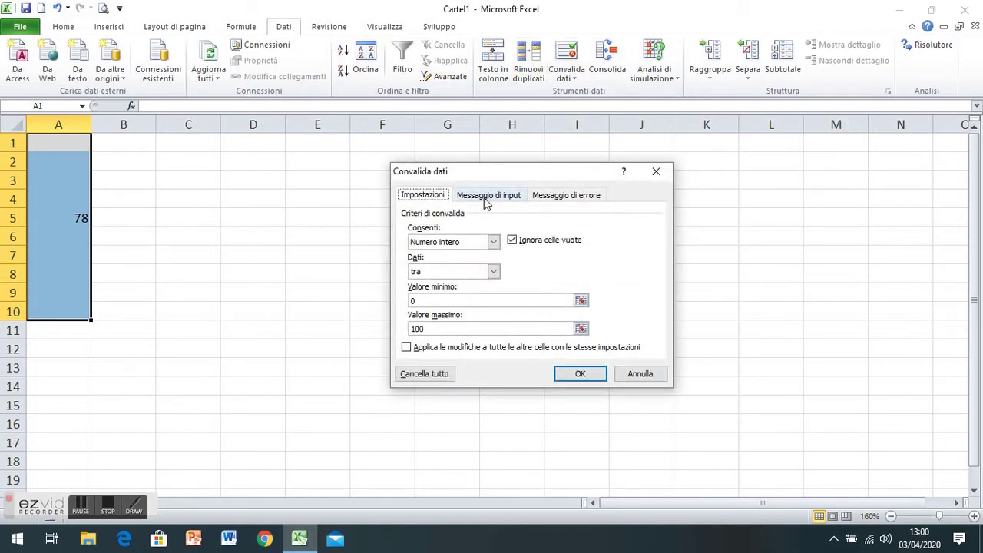
pyautogui.click(486, 197)
pyautogui.click(447, 292)
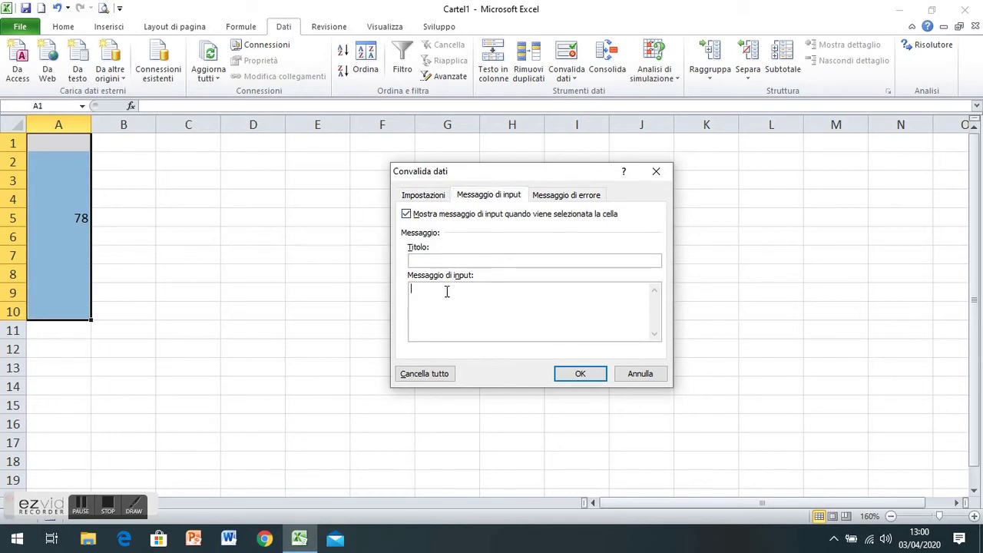
pyautogui.write('INSERIRE ')
pyautogui.write('UN ')
pyautogui.write('NUMERO INTERO POSIT')
pyautogui.write('O ')
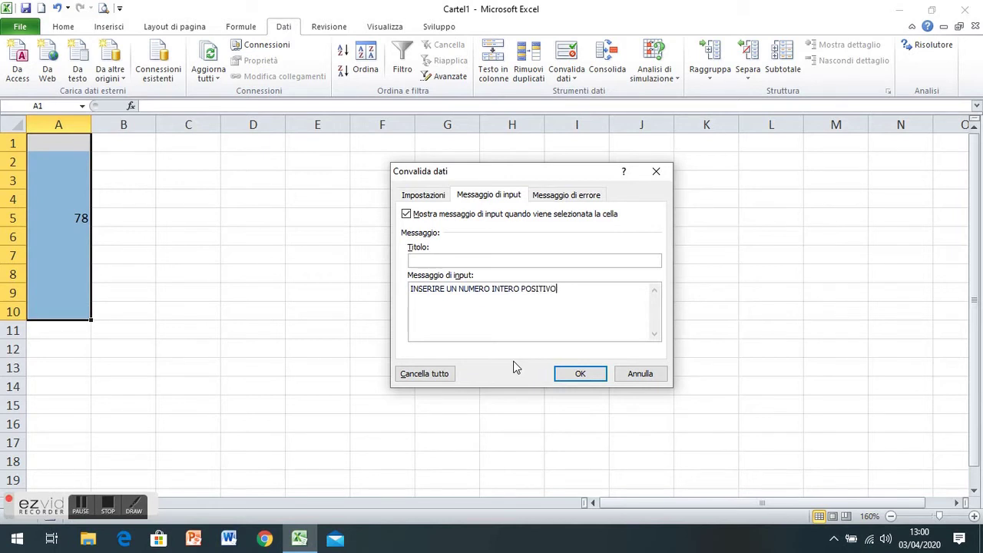
pyautogui.write('MINORE DI 101')
pyautogui.click(559, 199)
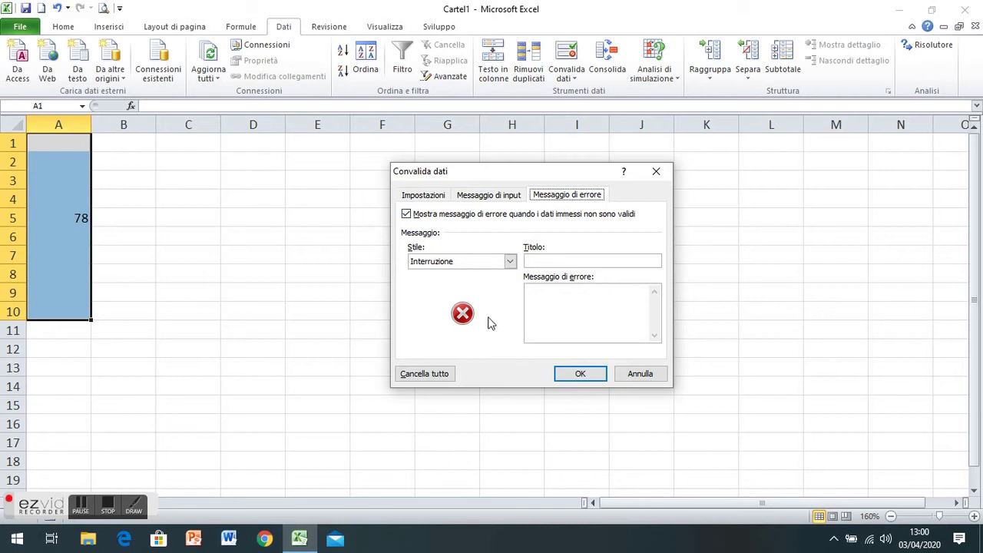
# - Keep the Interruzione alert style, enter error message 'VINCOLO NON RISPETTATO', and confirm
pyautogui.click(509, 263)
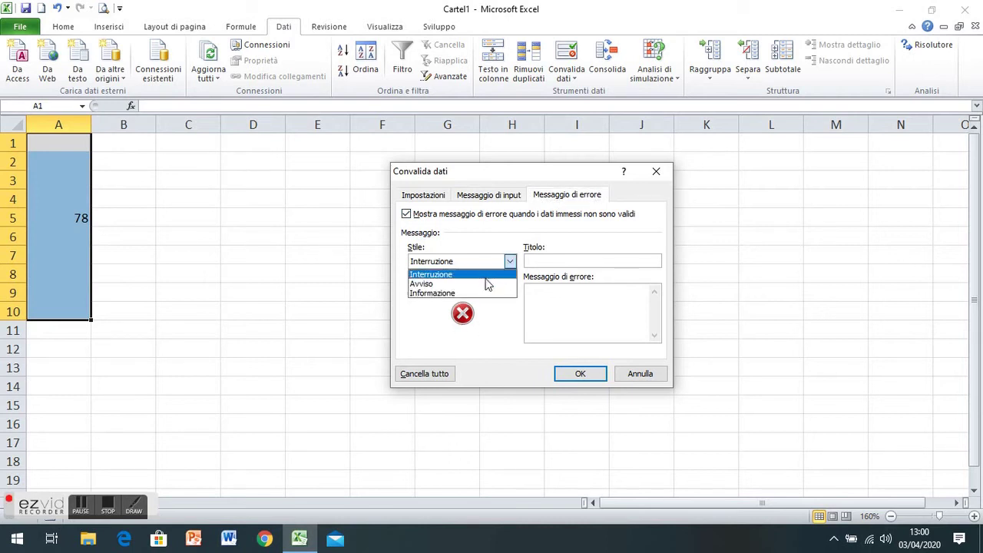
pyautogui.click(485, 284)
pyautogui.click(509, 262)
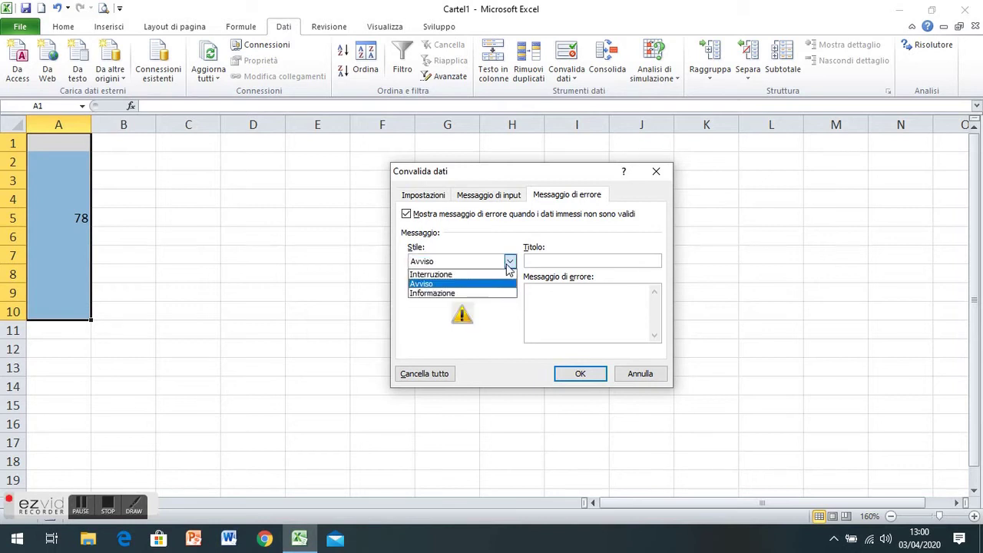
pyautogui.click(486, 294)
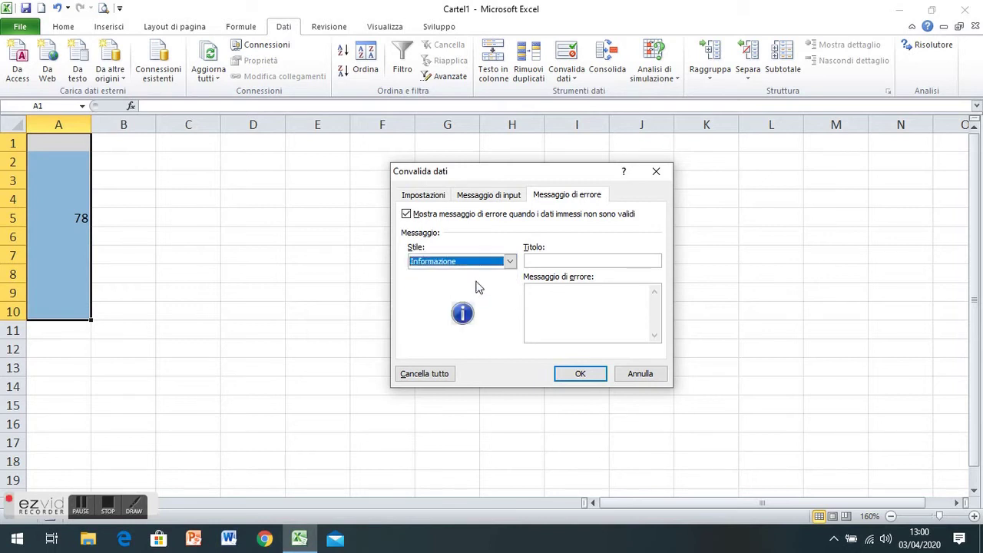
pyautogui.click(505, 263)
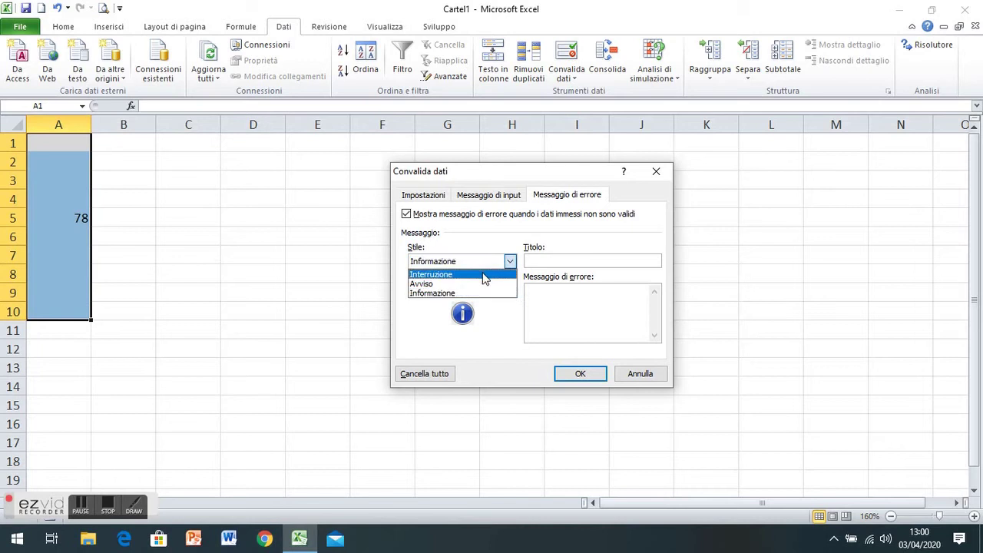
pyautogui.click(483, 274)
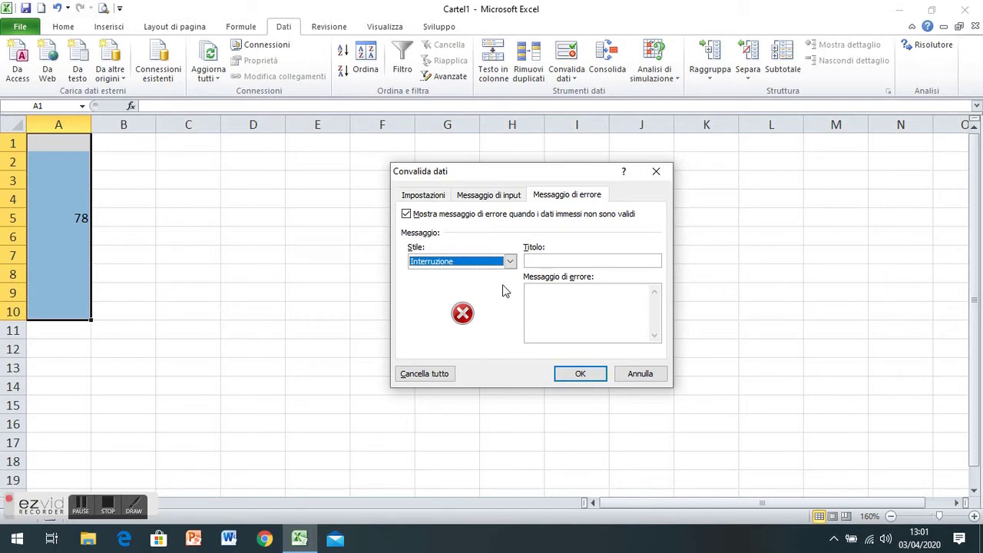
pyautogui.click(551, 301)
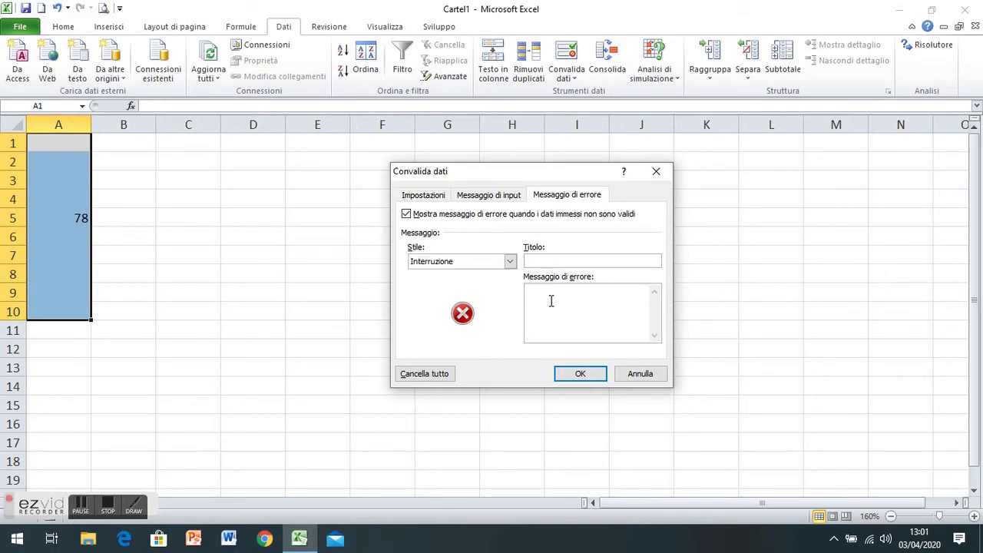
pyautogui.write('VIN')
pyautogui.write('COLO ')
pyautogui.write('NON RISPETTATO')
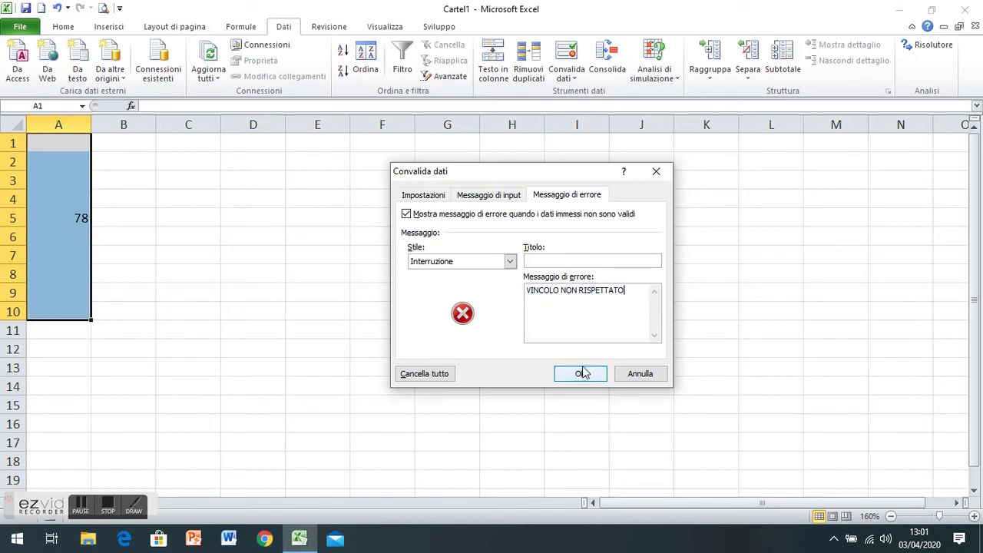
pyautogui.click(578, 375)
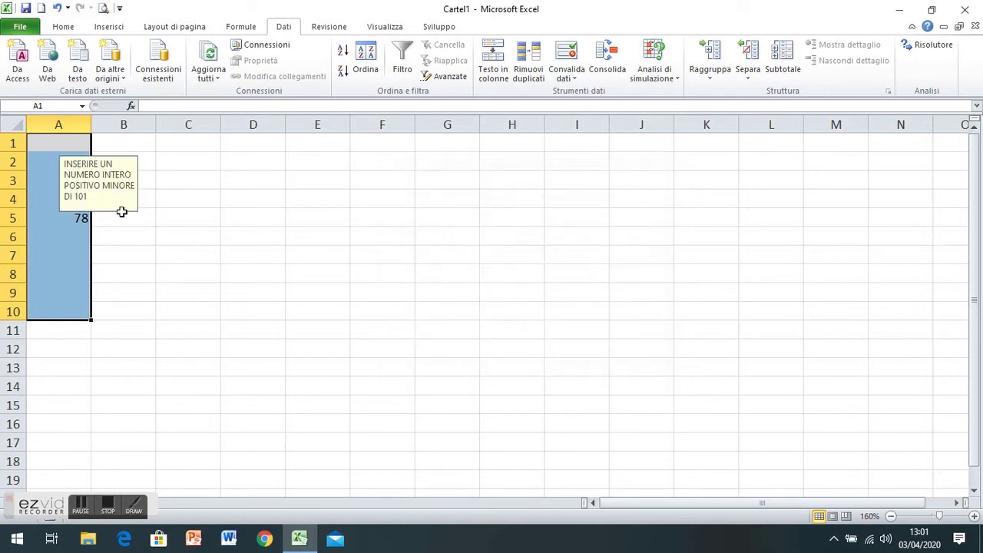
# - In A3, see 78,7 and -5 rejected, enter 10, then reselect A1:A10
pyautogui.click(80, 257)
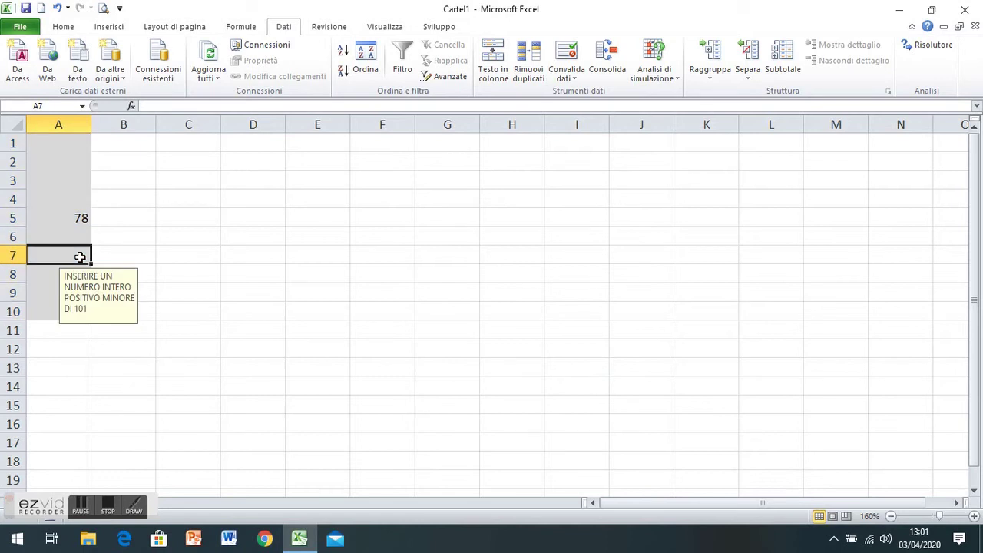
pyautogui.click(76, 176)
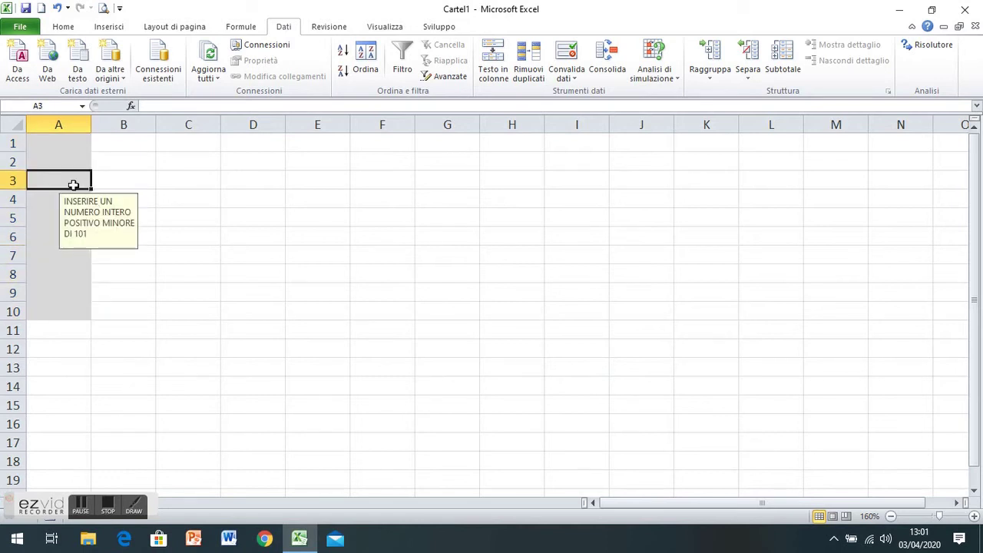
pyautogui.write('78,7')
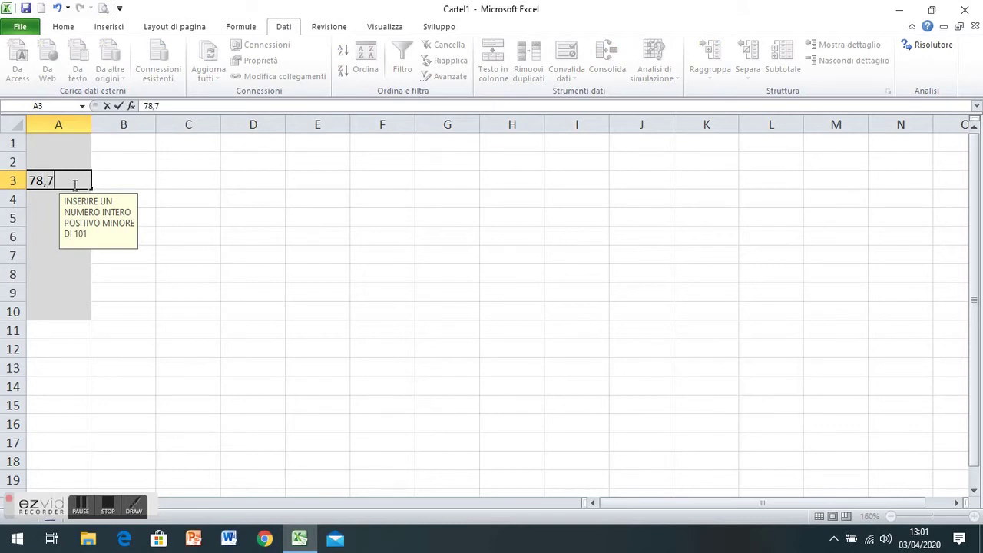
pyautogui.press('Return')
pyautogui.press('Return')
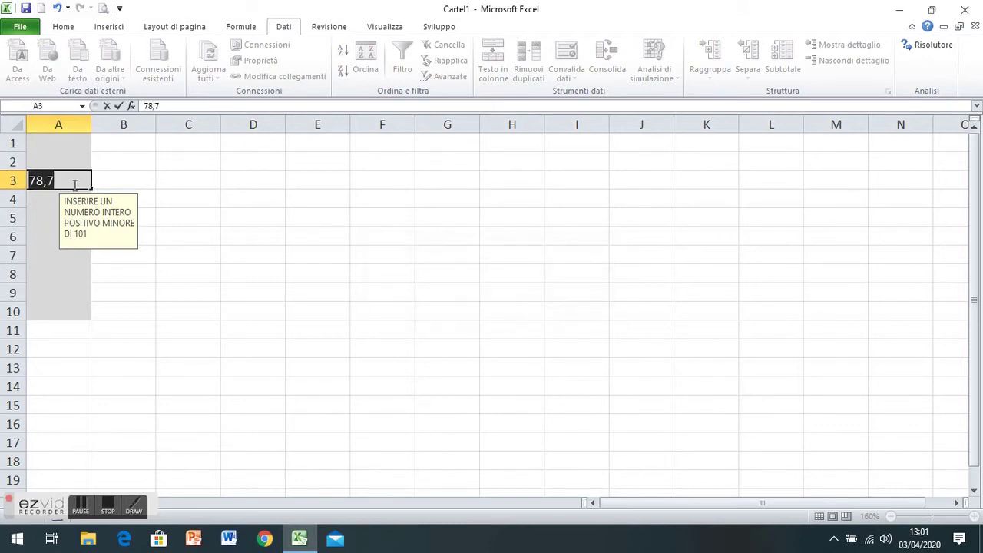
pyautogui.press('BackSpace')
pyautogui.write('-5')
pyautogui.press('Return')
pyautogui.press('Return')
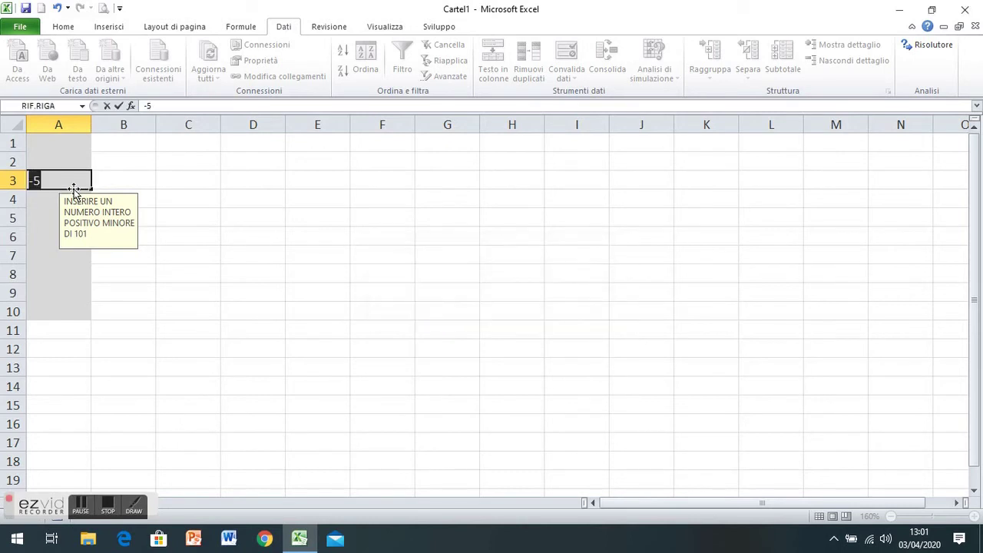
pyautogui.write('10')
pyautogui.press('Return')
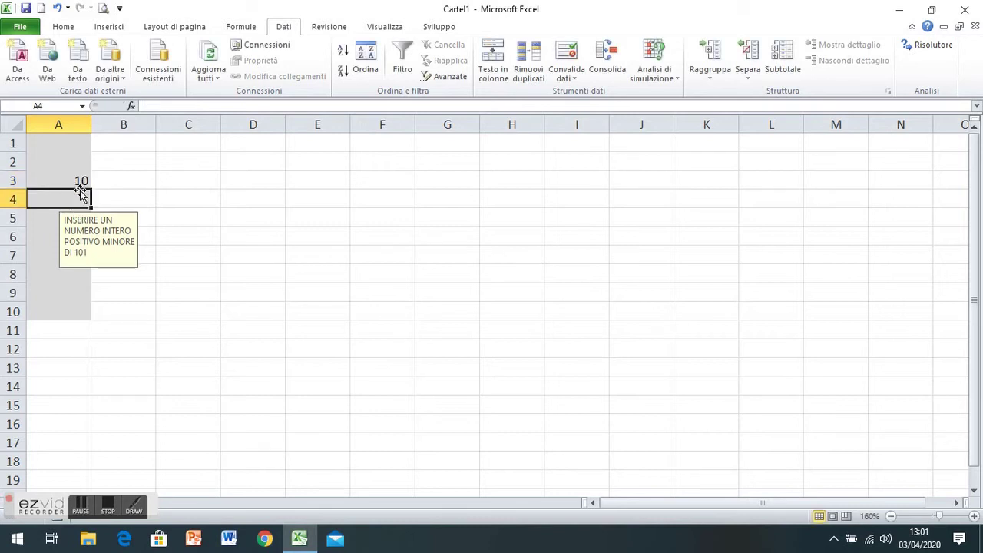
pyautogui.moveTo(77, 145); pyautogui.dragTo(73, 309)
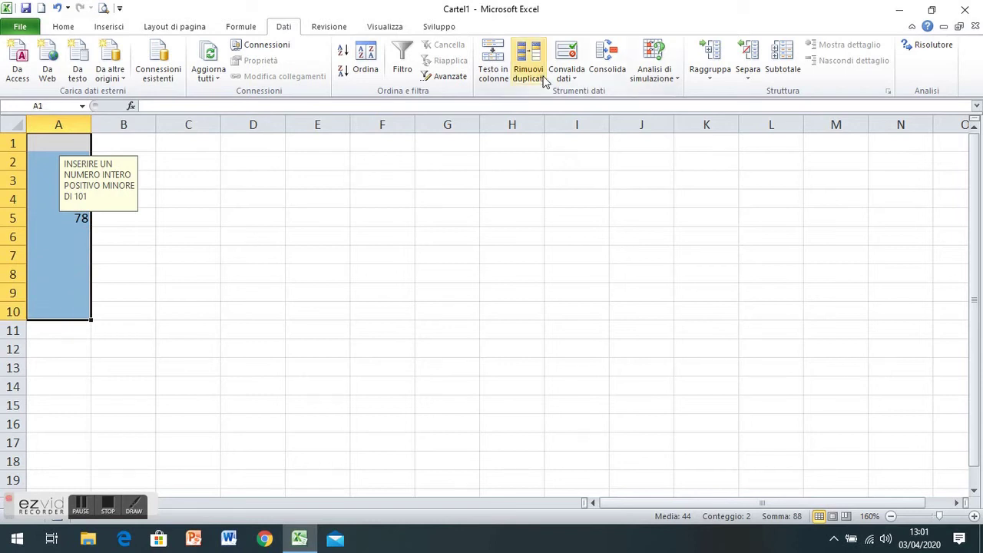
# - Change the A1:A10 validation to allow Decimale values from 0 to 100
pyautogui.click(566, 58)
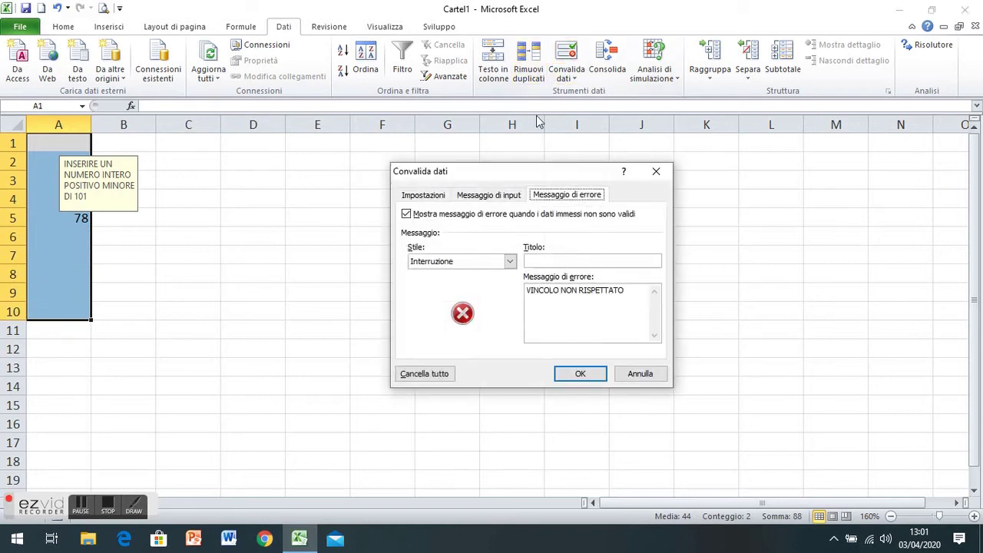
pyautogui.click(437, 197)
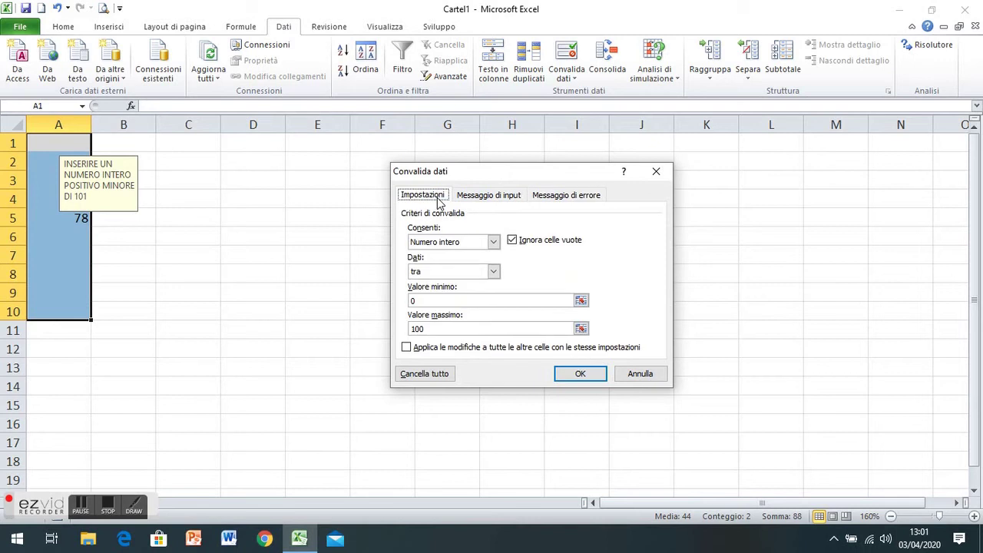
pyautogui.click(493, 242)
pyautogui.click(463, 274)
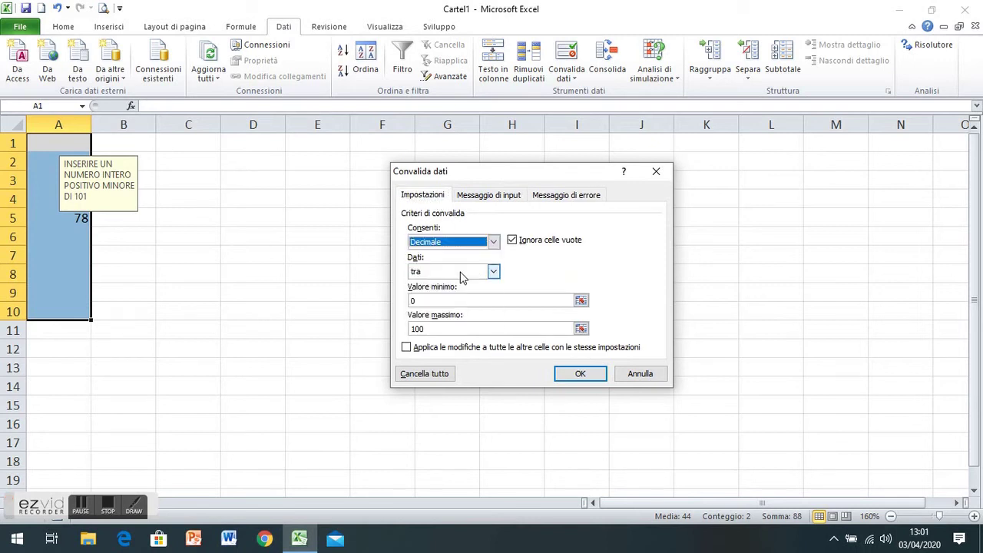
pyautogui.click(581, 374)
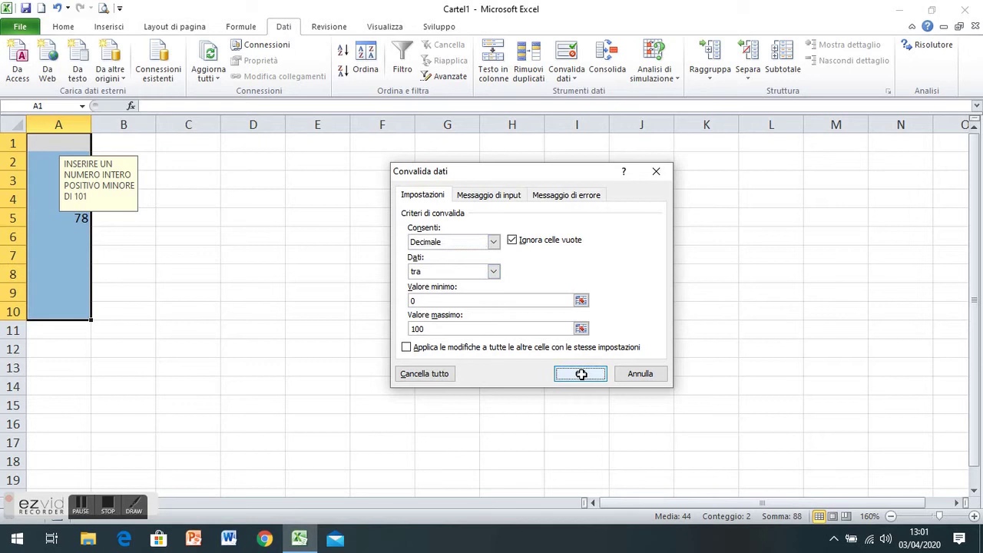
# - Enter the decimal 8,78 in cell A7
pyautogui.click(85, 260)
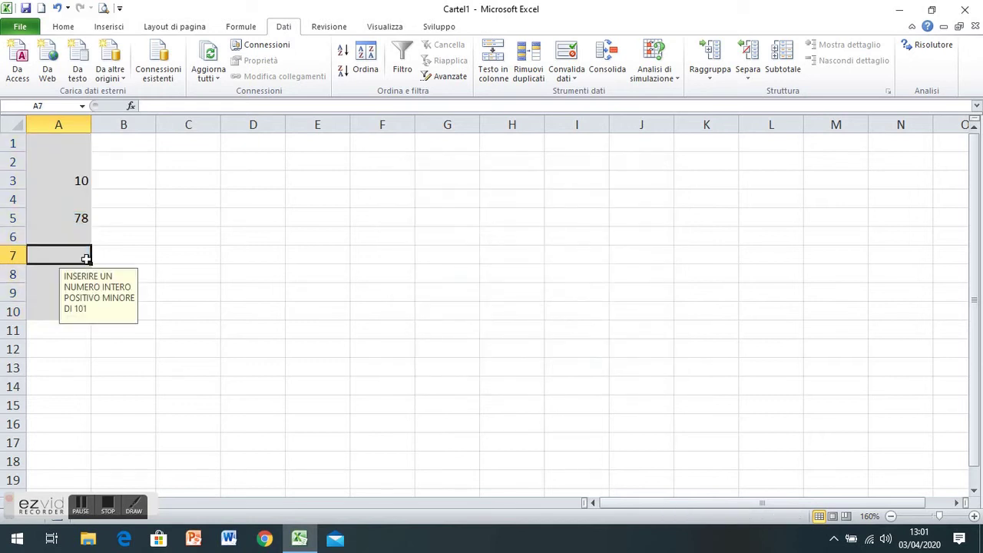
pyautogui.write('8,78')
pyautogui.press('Return')
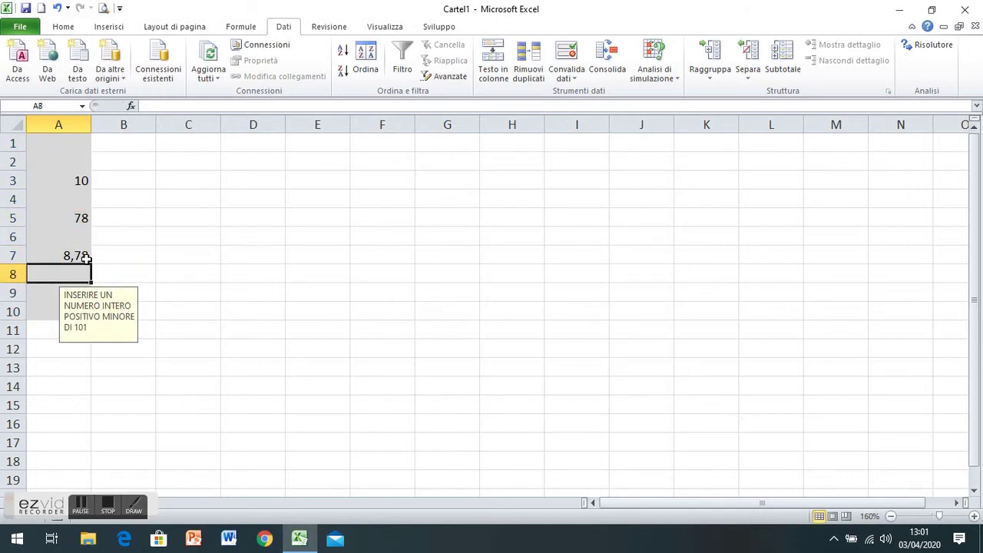
# - Enter 'INSERIRE UNA DATA NON SUP. A QUELLA ODIERNA' in D1, then select F2
pyautogui.click(241, 144)
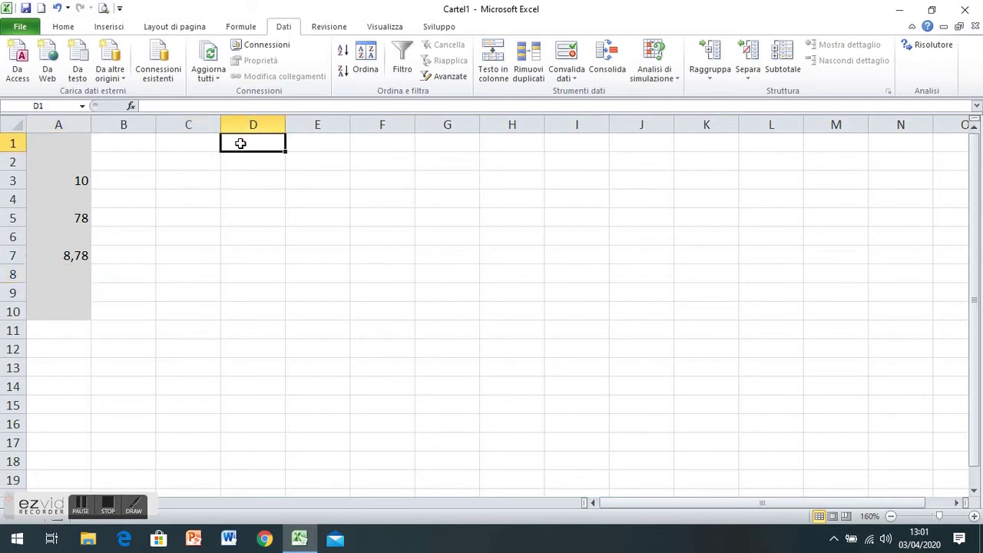
pyautogui.write('INSERIRE ')
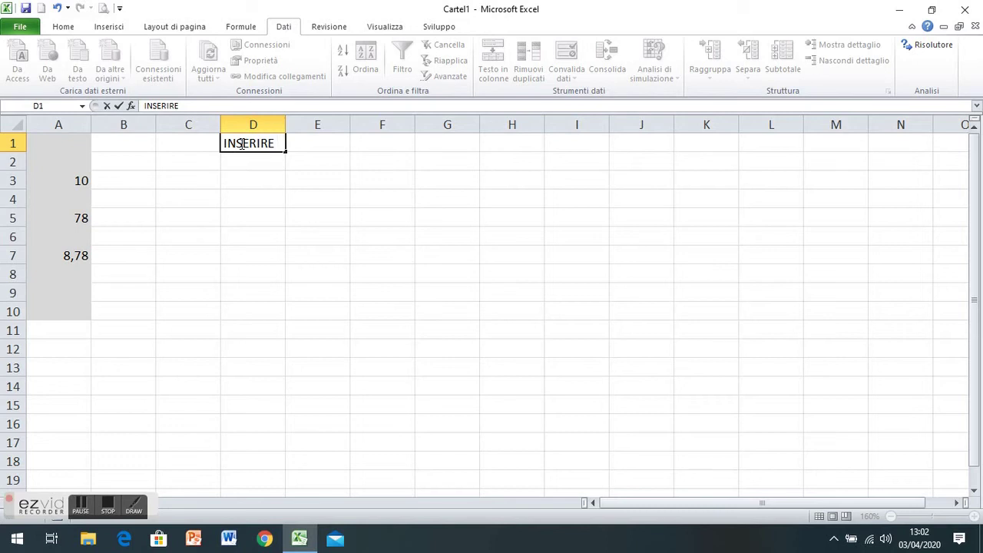
pyautogui.write('UNA DATA NON SUP. A QUELLA ODIERNA')
pyautogui.press('Return')
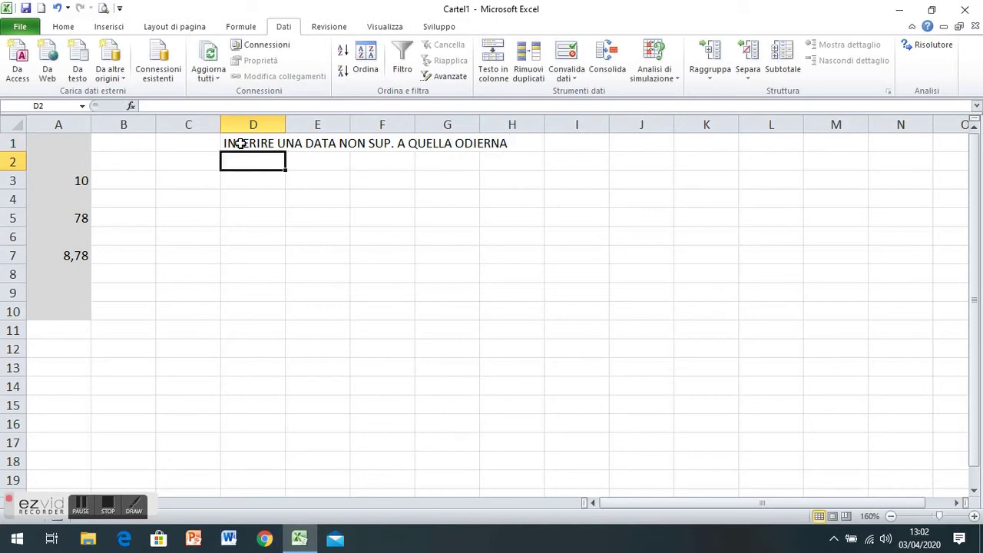
pyautogui.click(367, 165)
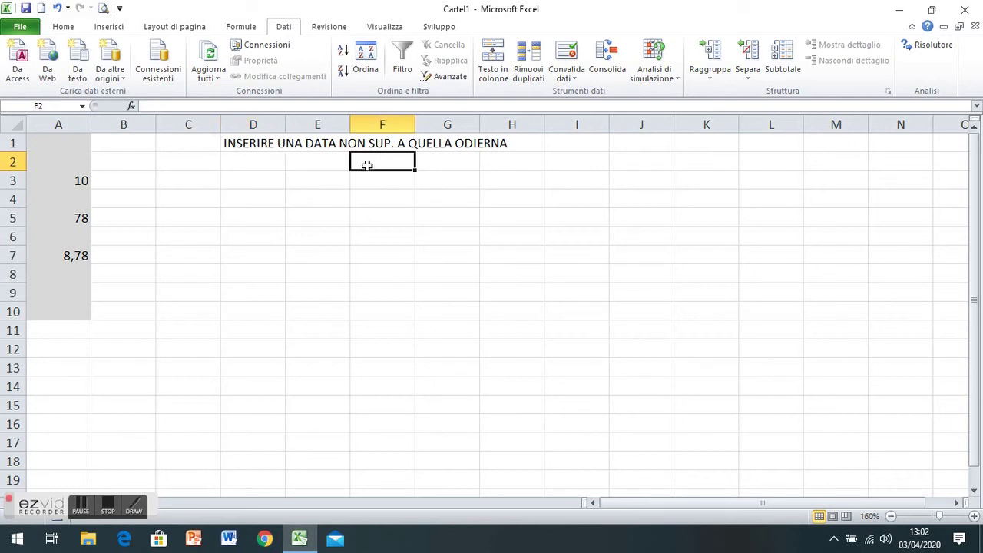
pyautogui.moveTo(913, 545)
# - Fill cell F2 with the grey already used on A1:A10
pyautogui.click(75, 29)
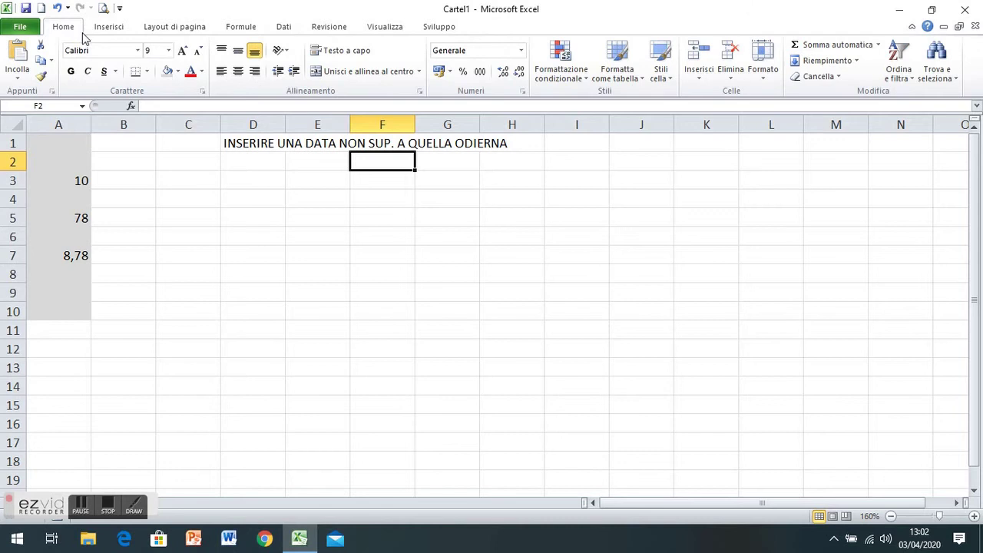
pyautogui.click(165, 71)
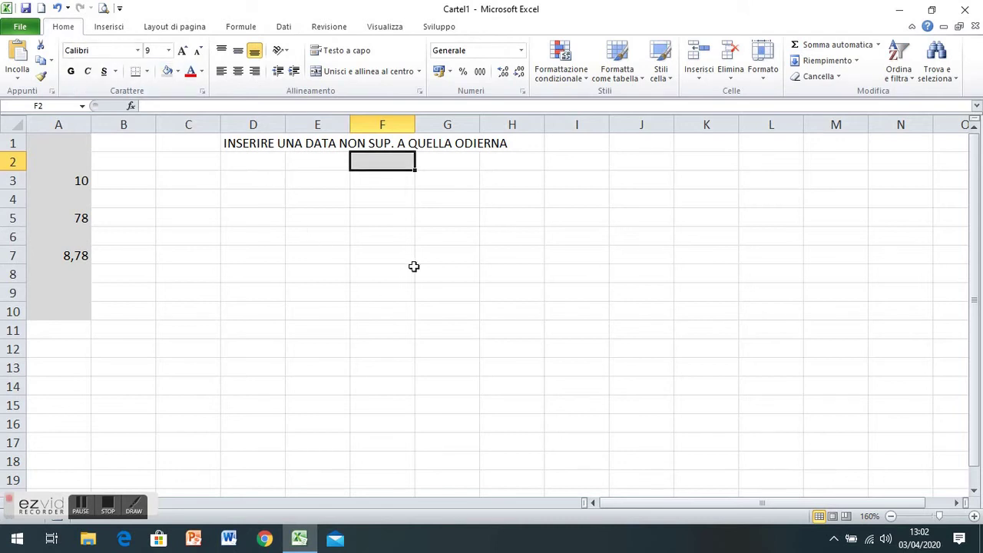
pyautogui.click(284, 27)
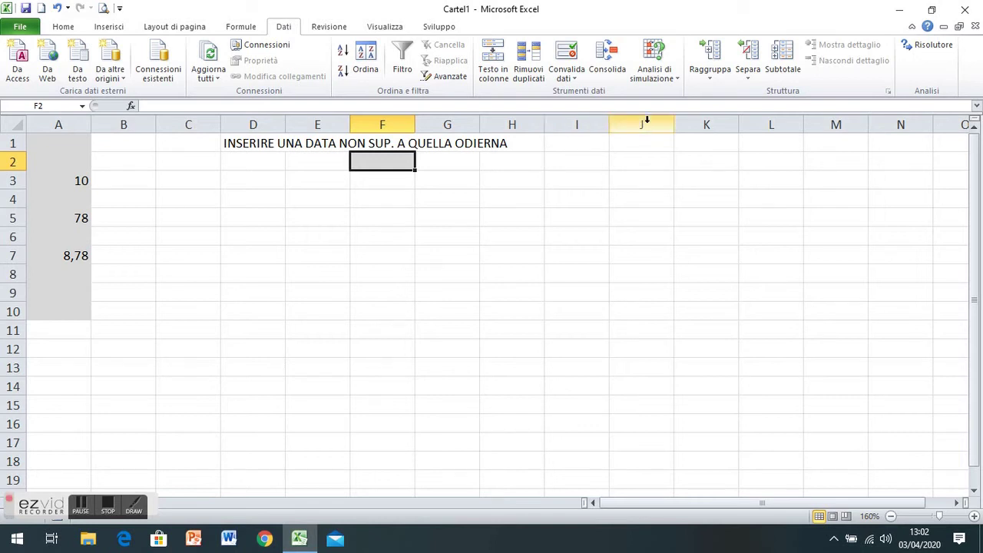
# - Add a Data validation rule to F2 allowing only dates less than or equal to =OGGI()
pyautogui.click(568, 71)
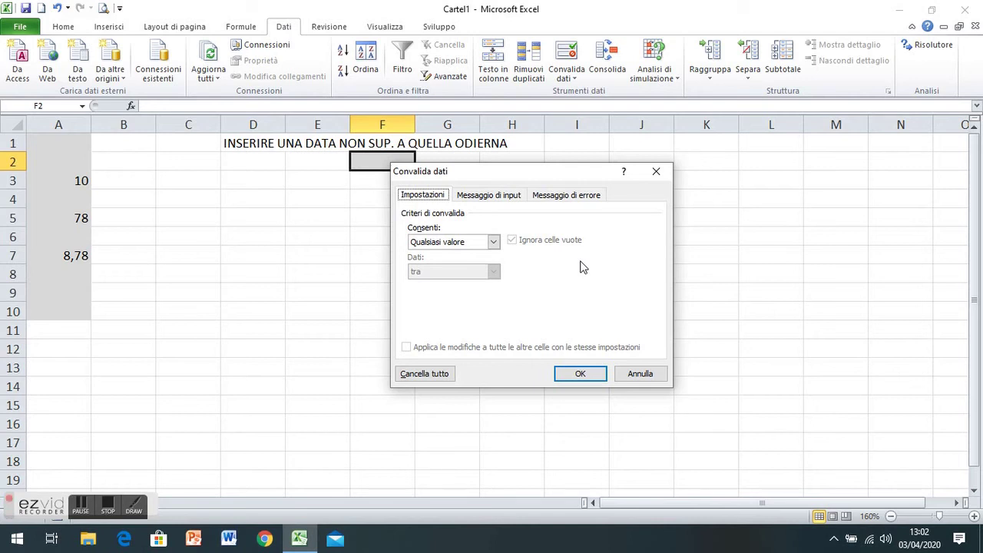
pyautogui.click(493, 242)
pyautogui.click(443, 298)
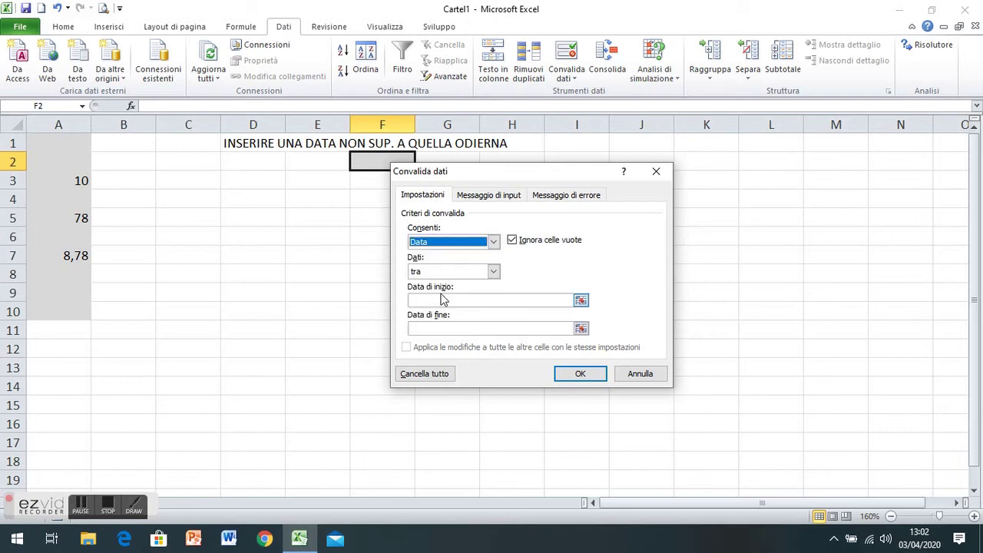
pyautogui.click(493, 272)
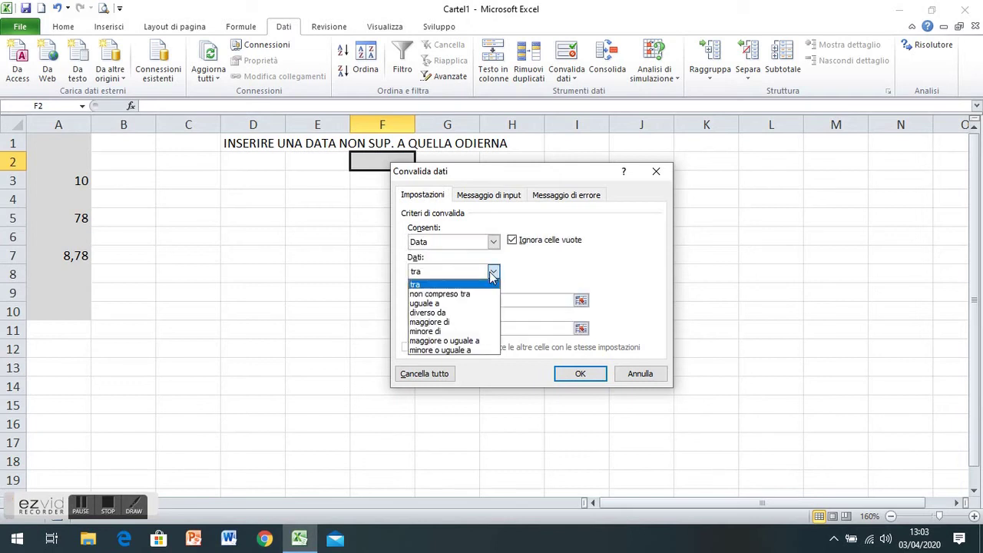
pyautogui.click(459, 355)
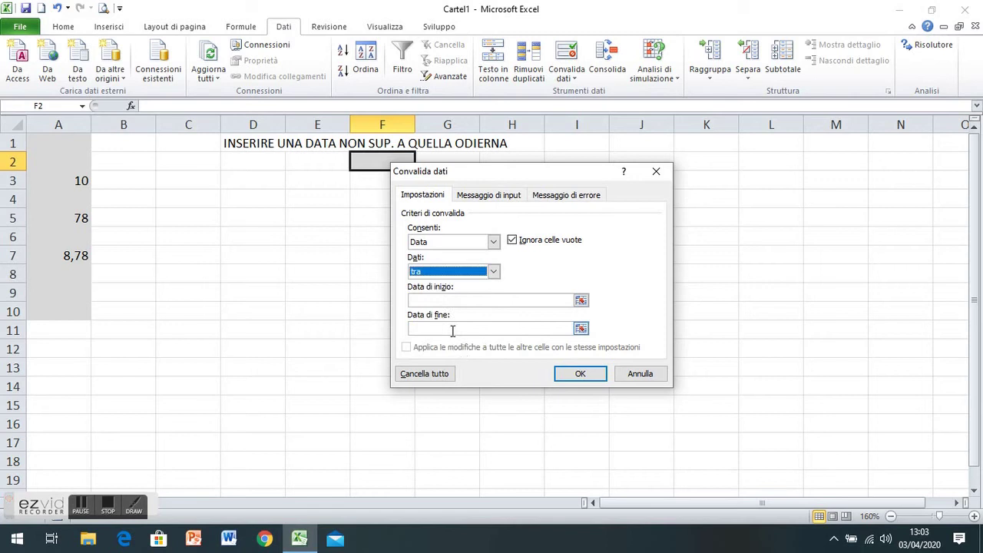
pyautogui.click(493, 271)
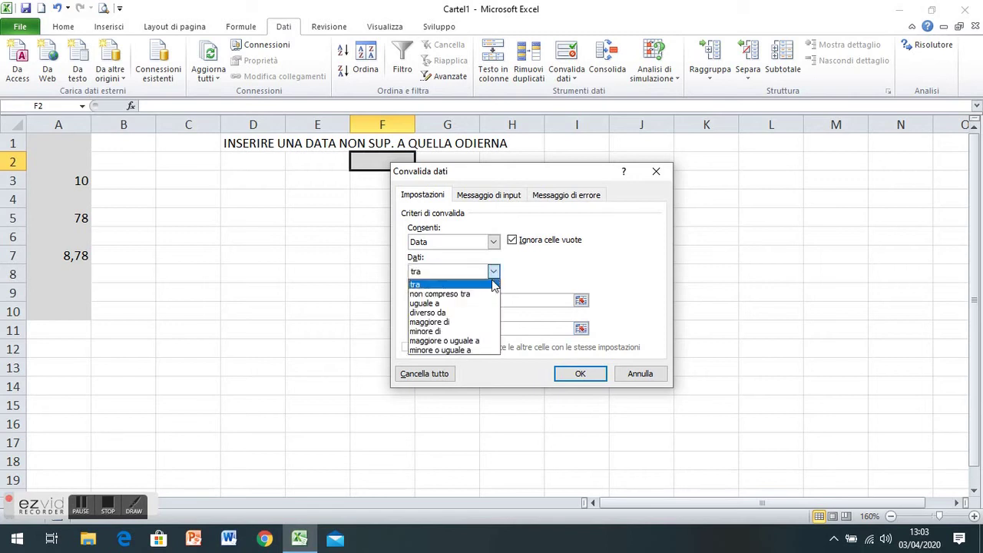
pyautogui.click(468, 350)
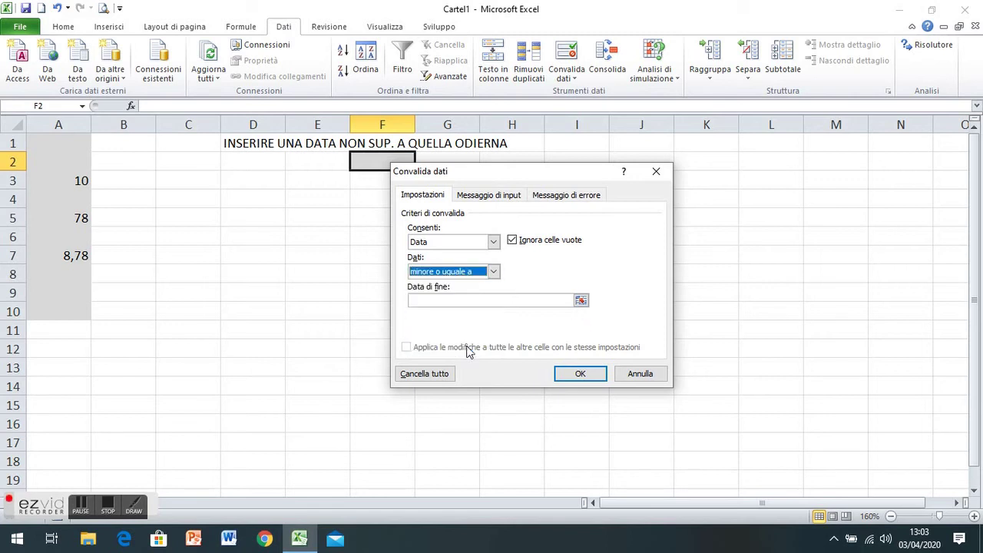
pyautogui.click(462, 300)
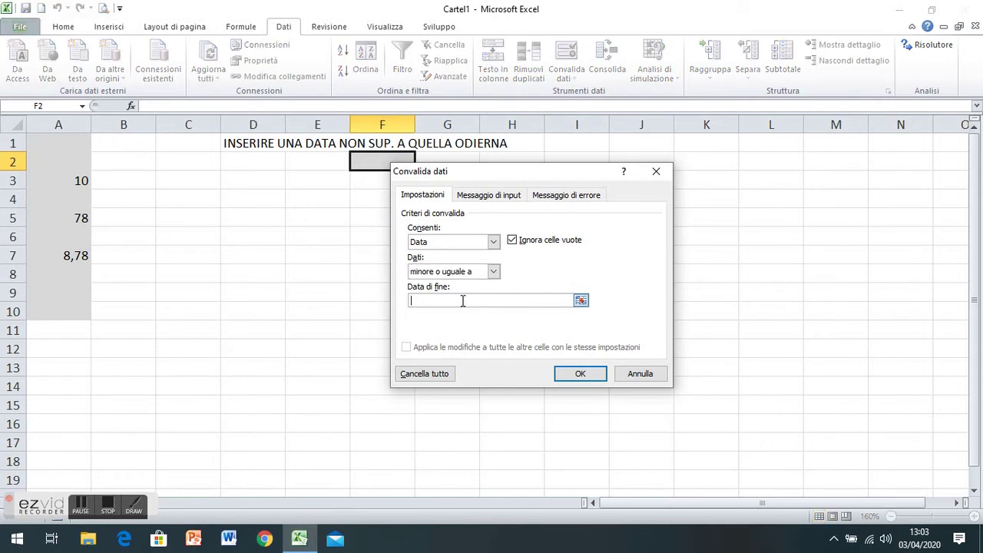
pyautogui.write('=')
pyautogui.write('OGGI')
pyautogui.write('()')
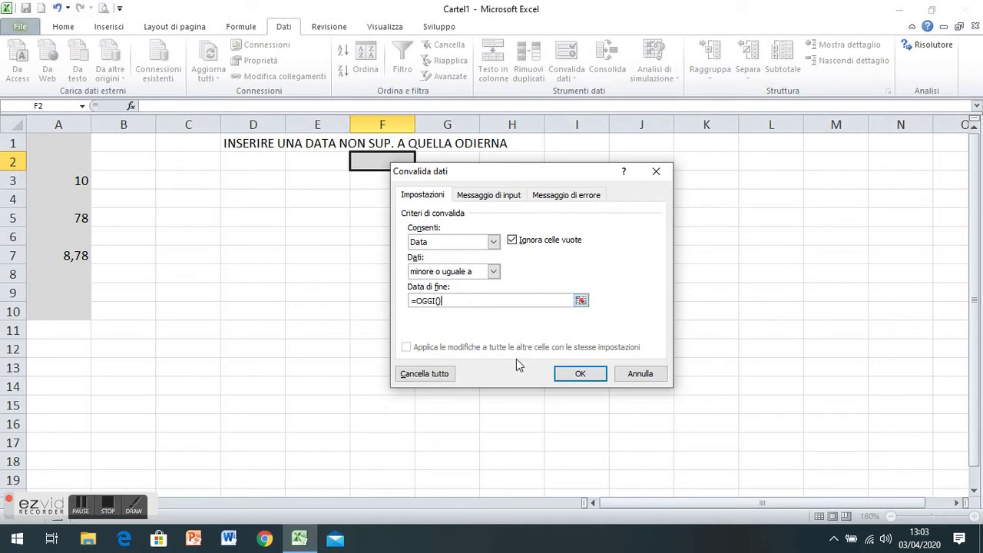
pyautogui.click(577, 373)
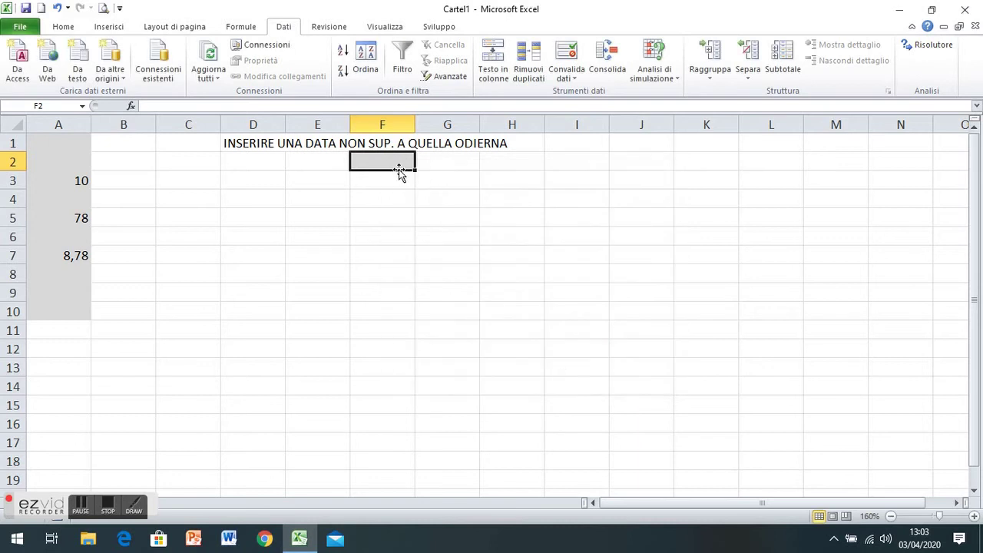
# - Enter 03/04/2020 in F2, then correct it to 01/04/2020
pyautogui.write('03')
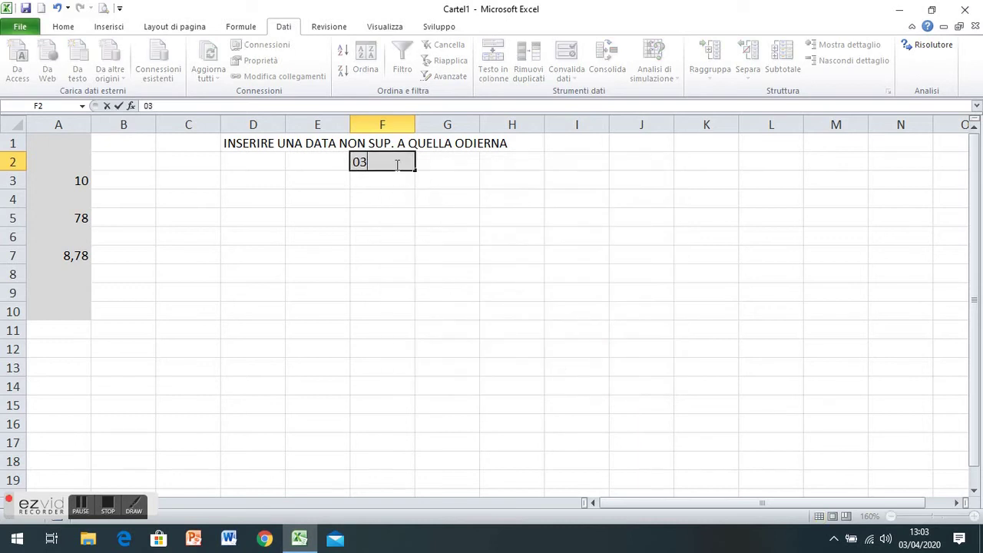
pyautogui.write('/04')
pyautogui.write('/2020')
pyautogui.press('Return')
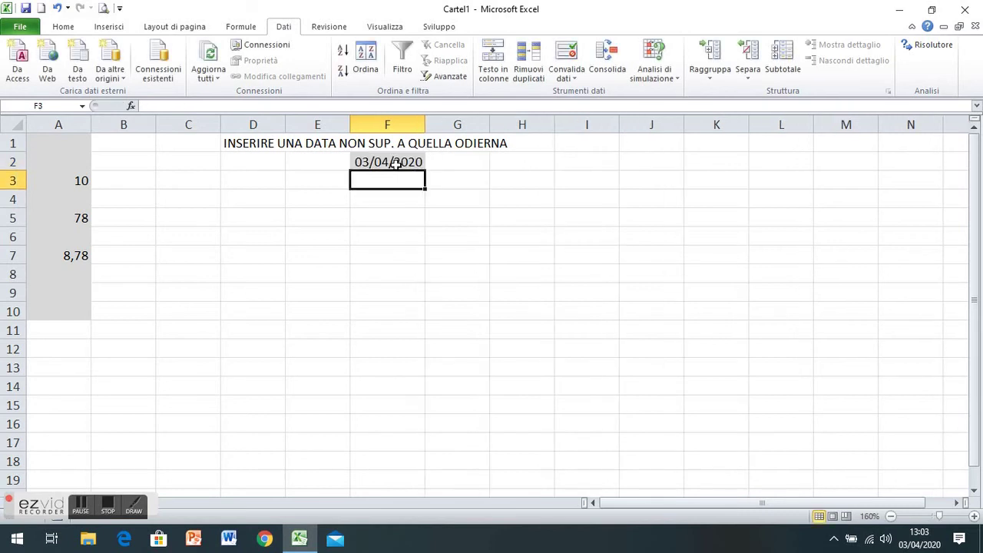
pyautogui.doubleClick(373, 161)
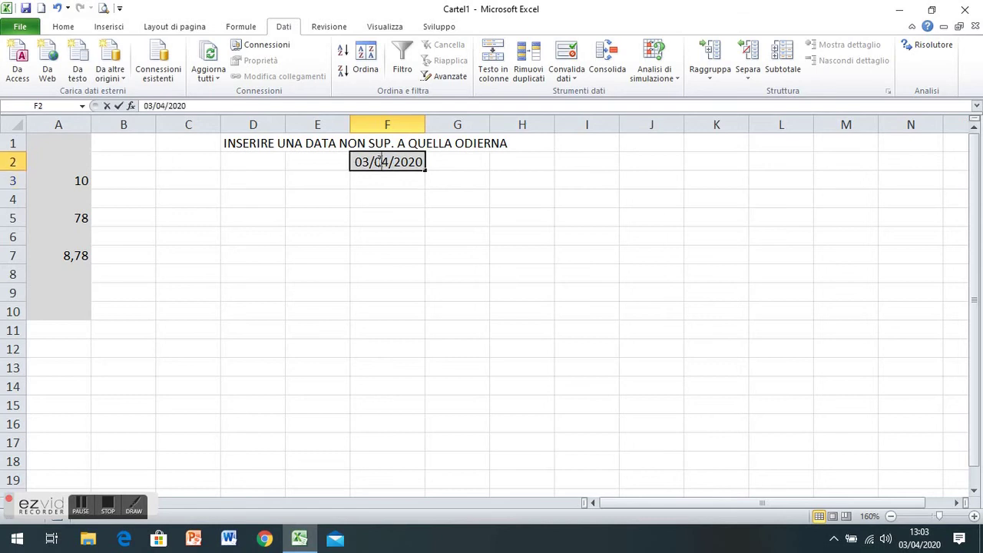
pyautogui.press('BackSpace')
pyautogui.write('1')
pyautogui.press('Return')
# - Test the rule by entering 04/04/2020 in F2 and cancel the rejection error
pyautogui.doubleClick(371, 162)
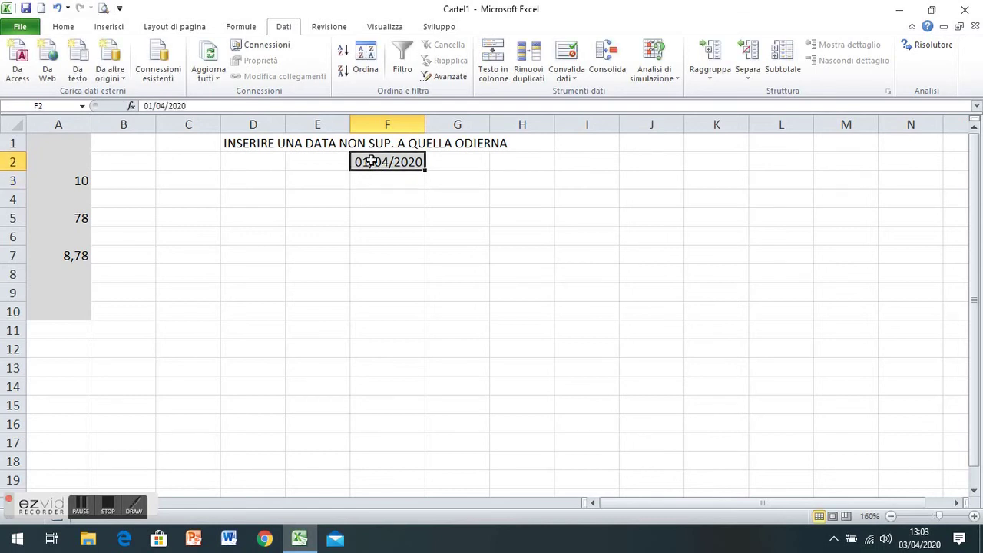
pyautogui.press('BackSpace')
pyautogui.write('4')
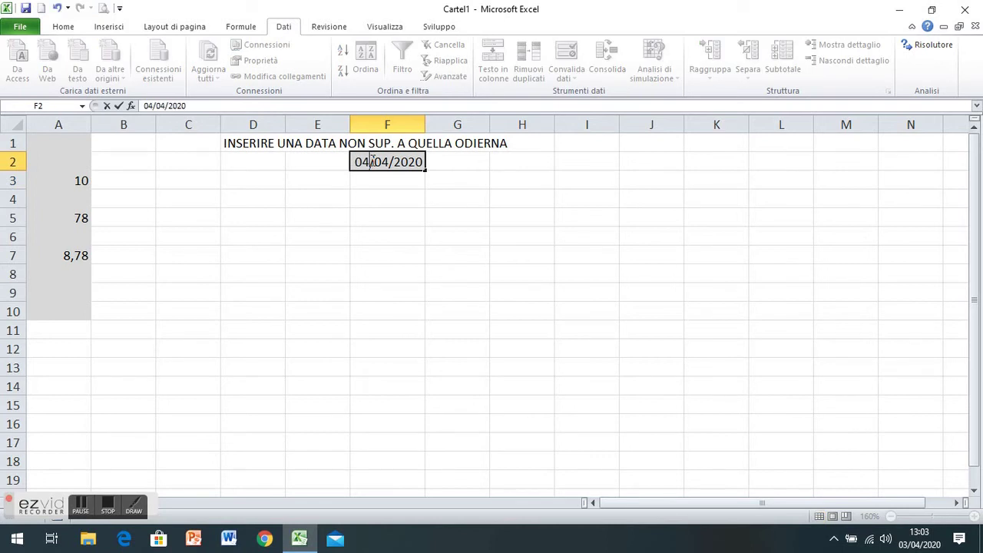
pyautogui.press('Return')
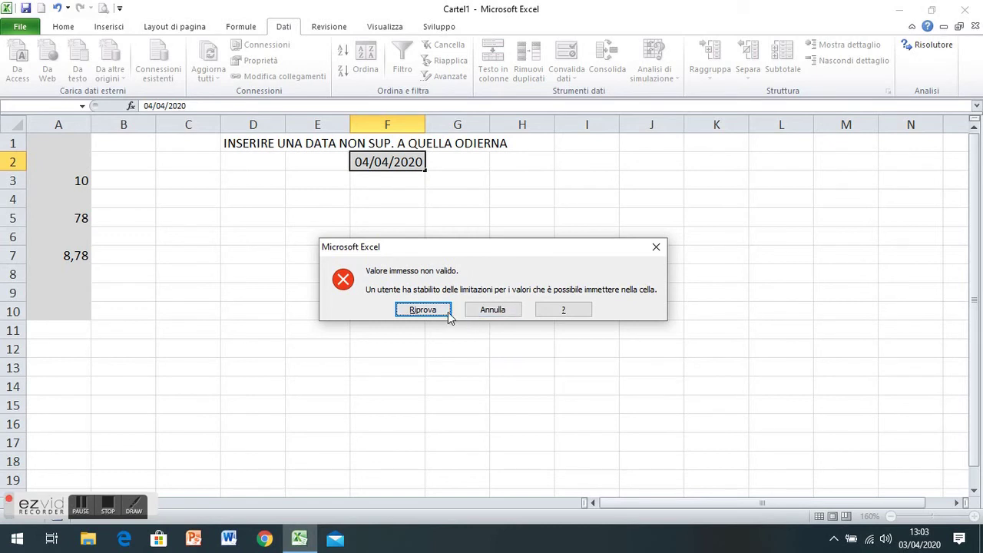
pyautogui.click(473, 312)
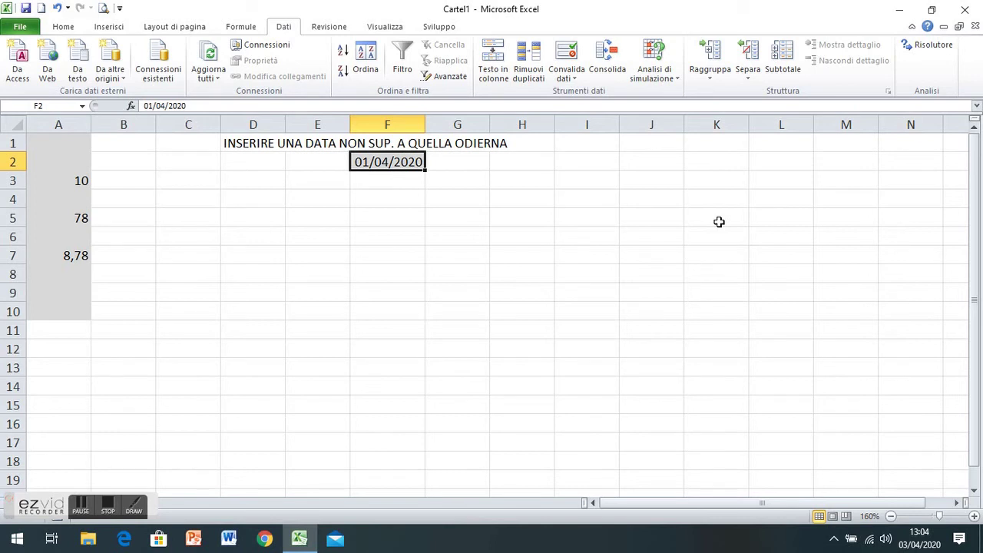
# - Enter QUI in K4, QUO in K5 and QUA in K6
pyautogui.click(714, 203)
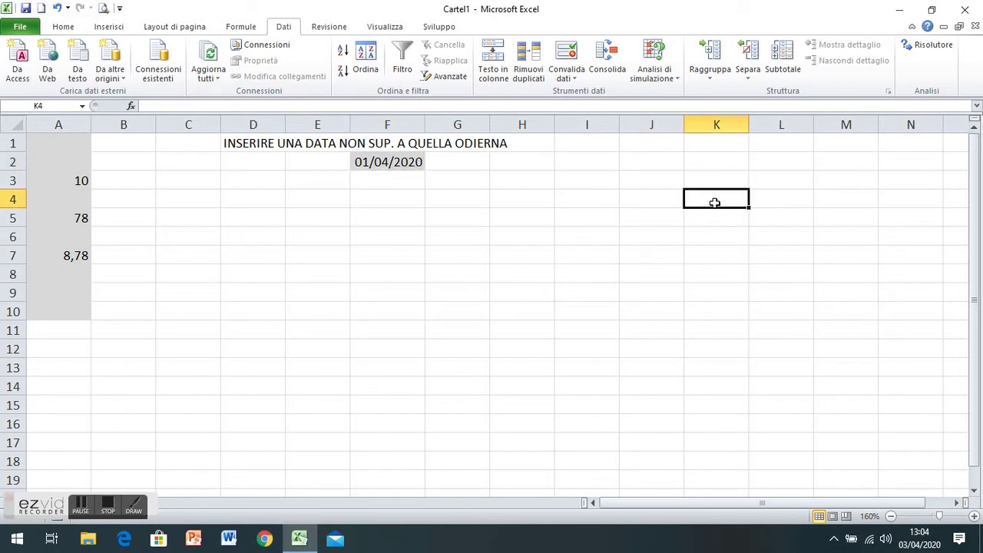
pyautogui.write('QUI')
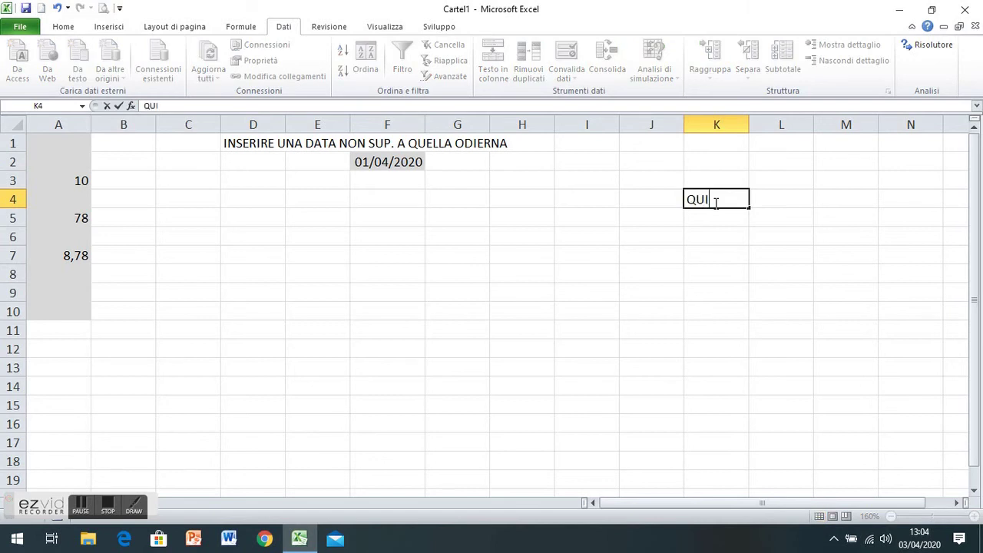
pyautogui.press('Return')
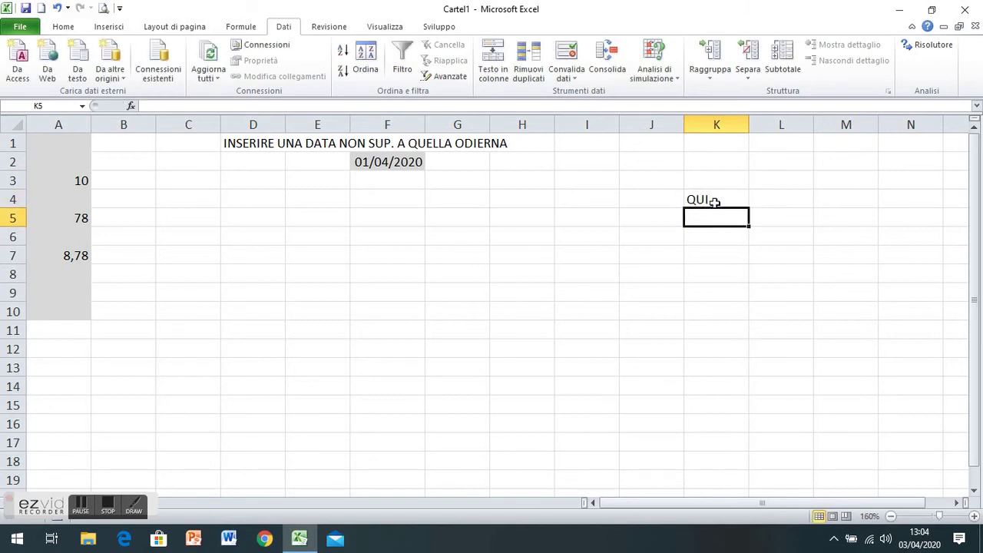
pyautogui.write('QUO')
pyautogui.press('Return')
pyautogui.write('QUA')
pyautogui.press('Return')
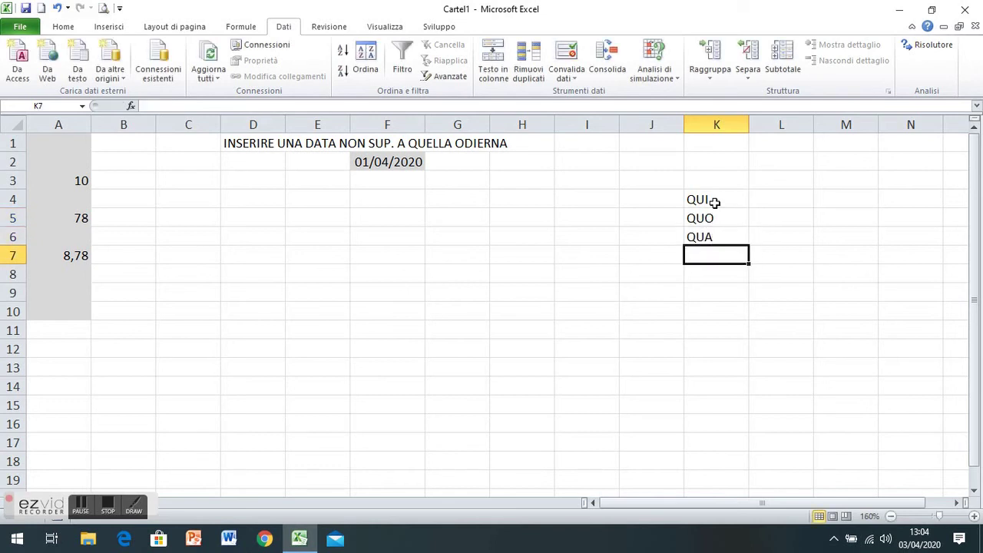
pyautogui.moveTo(714, 201); pyautogui.dragTo(715, 237)
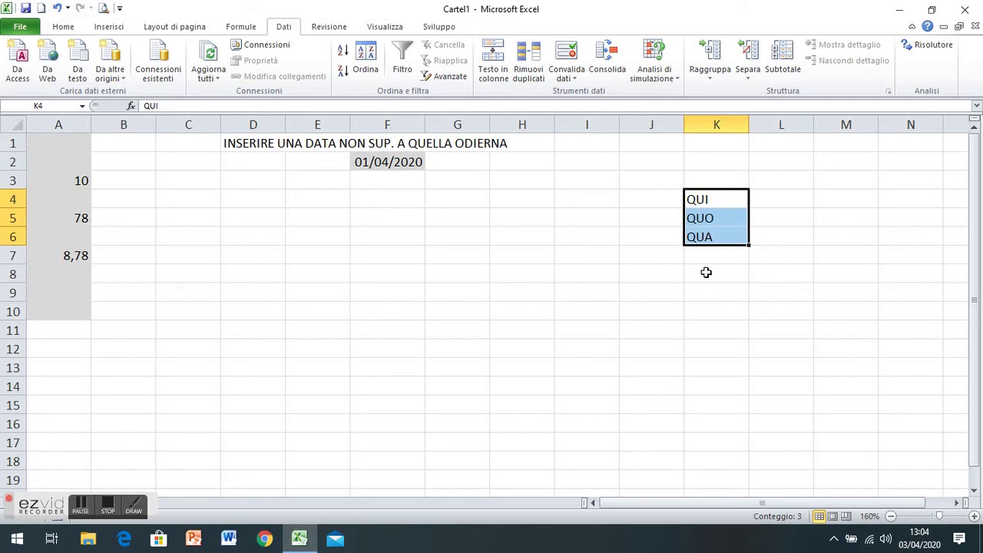
pyautogui.click(706, 273)
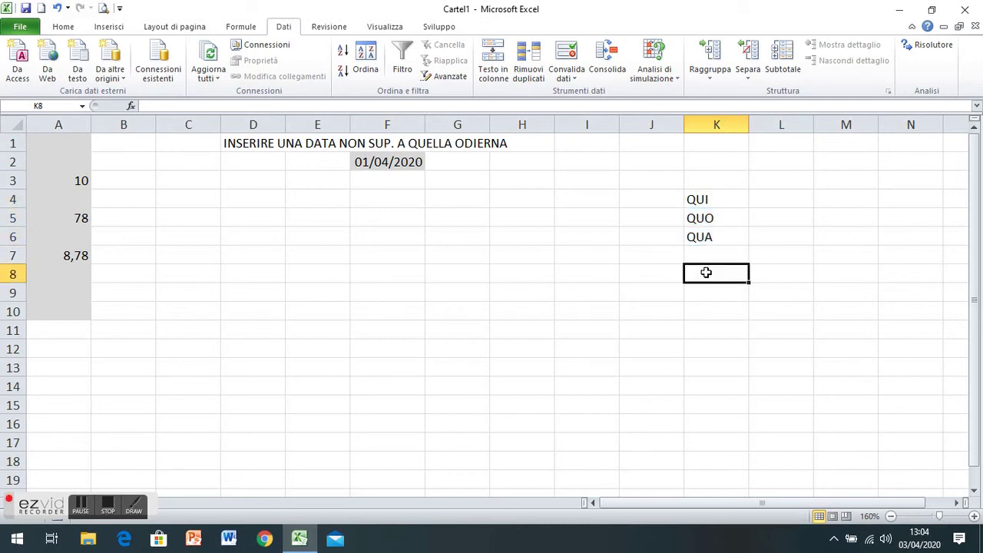
pyautogui.click(266, 235)
# - Type 'INSERIRE UN NIPOTINO DI PAPERINO' into D6 and fill E7 with the input grey
pyautogui.write('INSERIRE UN NIPOTINO DI PAPERINO')
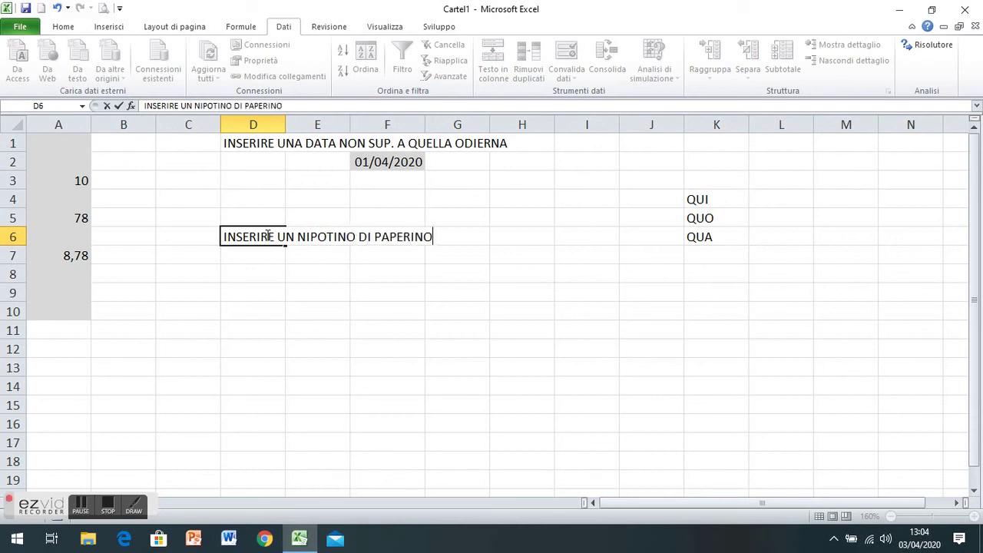
pyautogui.press('Return')
pyautogui.click(305, 252)
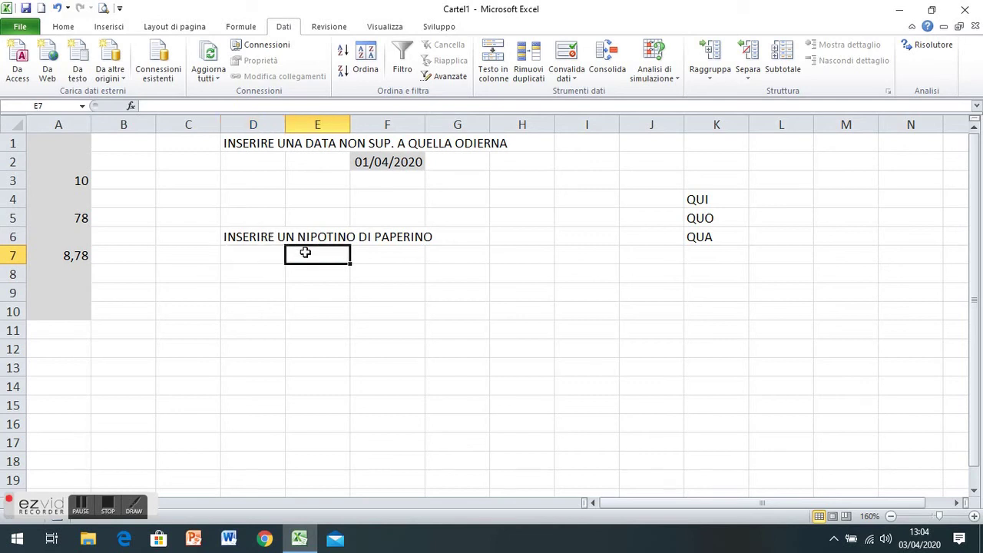
pyautogui.click(67, 28)
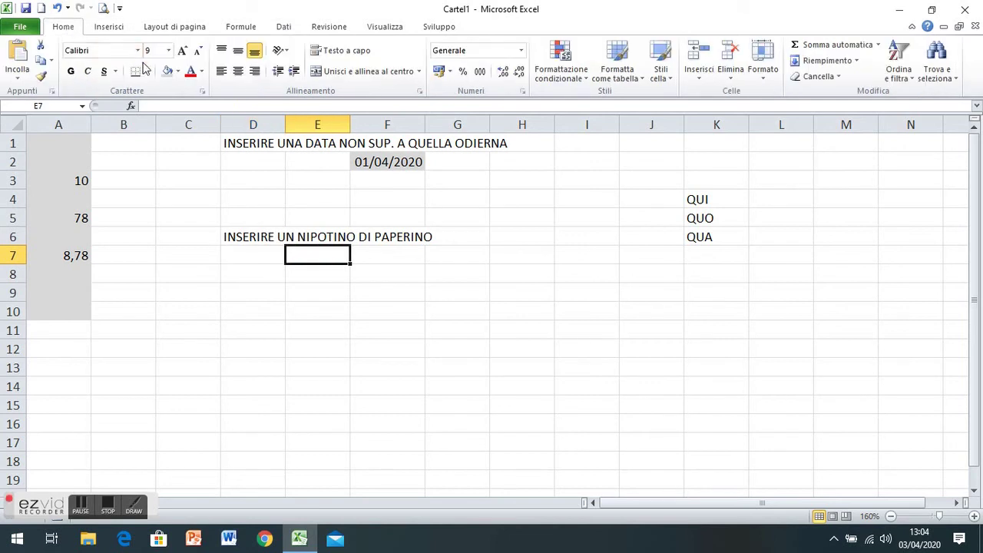
pyautogui.click(165, 71)
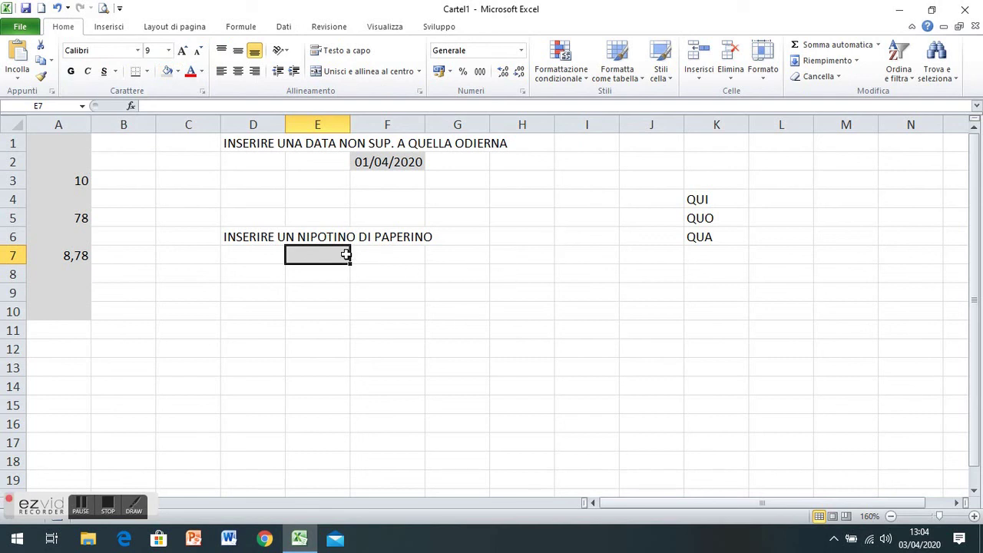
pyautogui.click(283, 26)
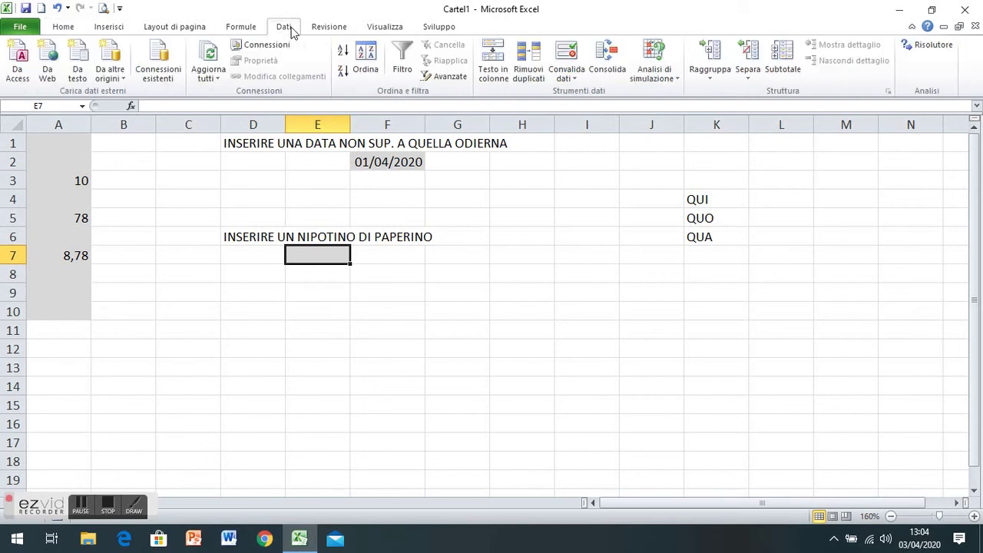
# - Give E7 list (Elenco) validation with source $K$4:$K$6
pyautogui.click(561, 67)
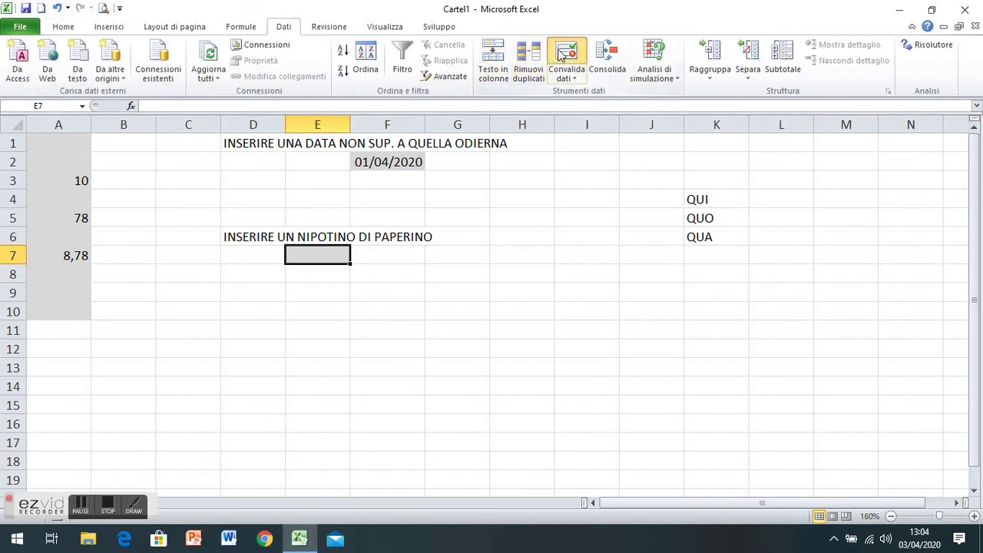
pyautogui.click(494, 242)
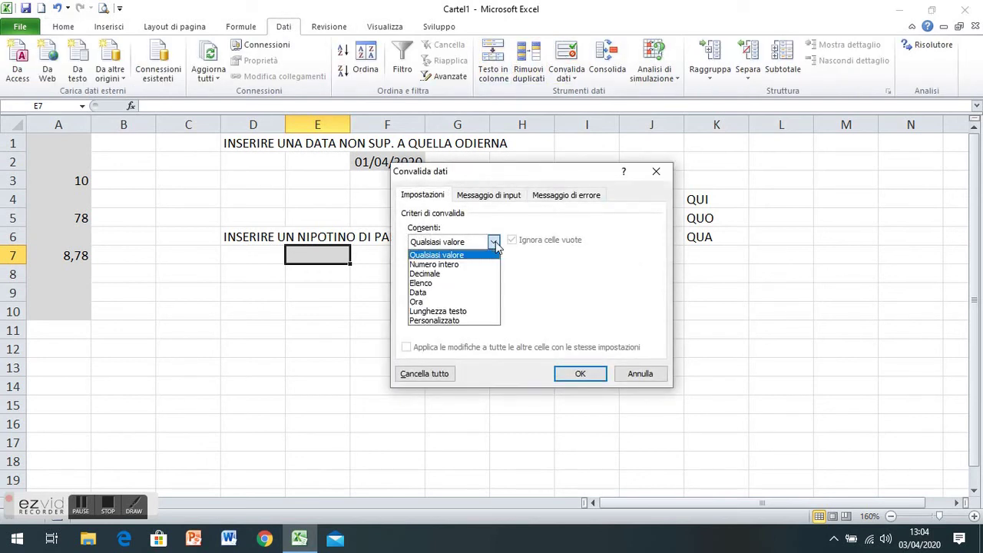
pyautogui.click(443, 282)
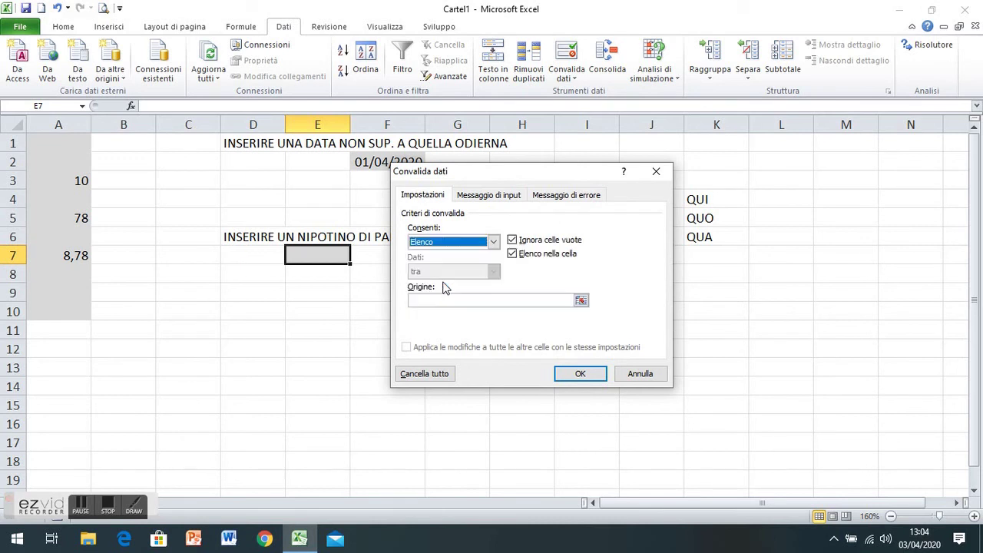
pyautogui.click(581, 301)
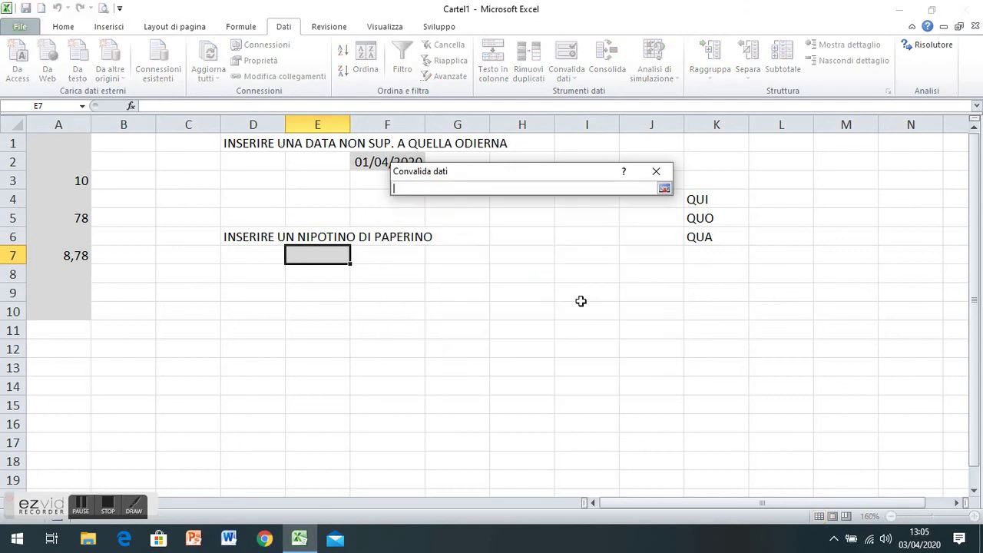
pyautogui.moveTo(701, 196); pyautogui.dragTo(702, 235)
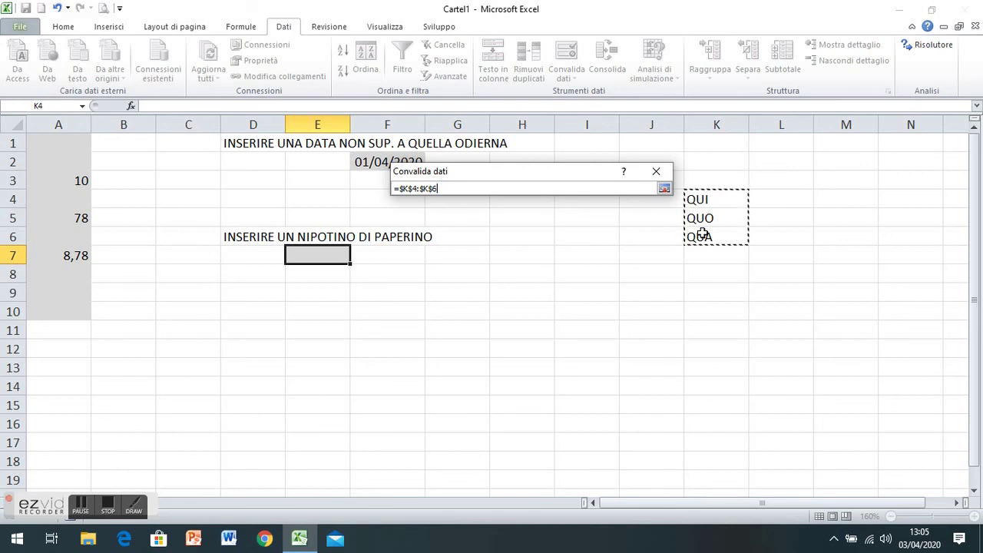
pyautogui.click(665, 188)
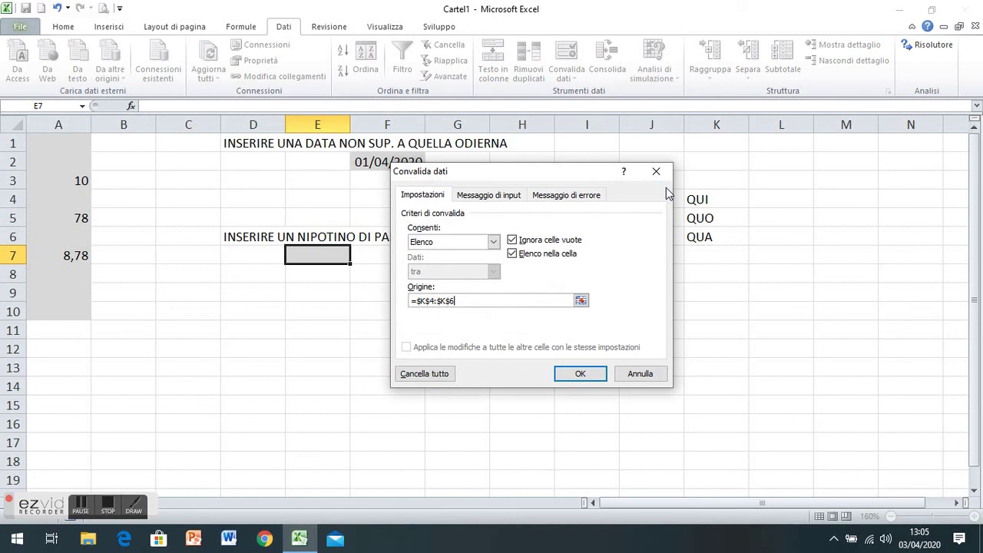
pyautogui.click(580, 373)
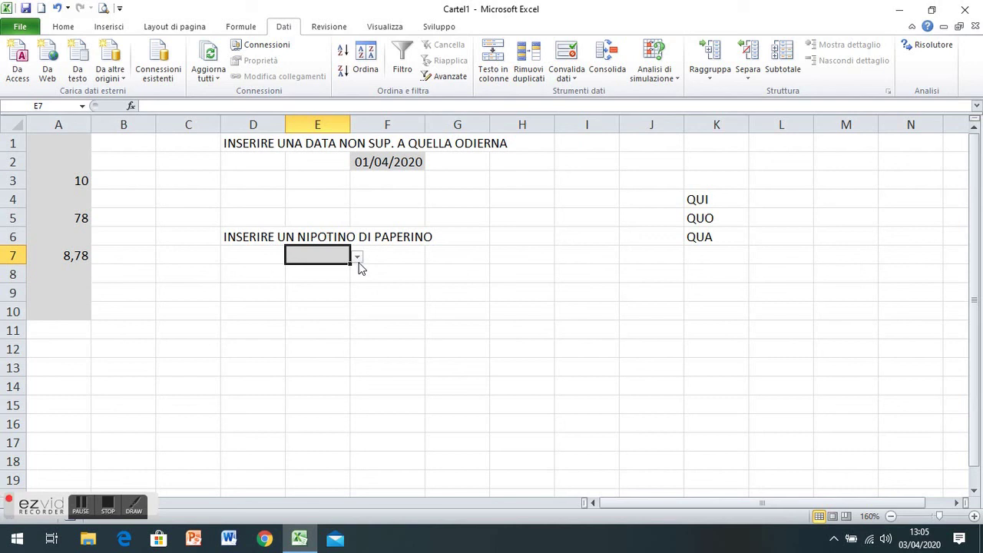
# - Pick QUA from E7's dropdown list
pyautogui.click(358, 259)
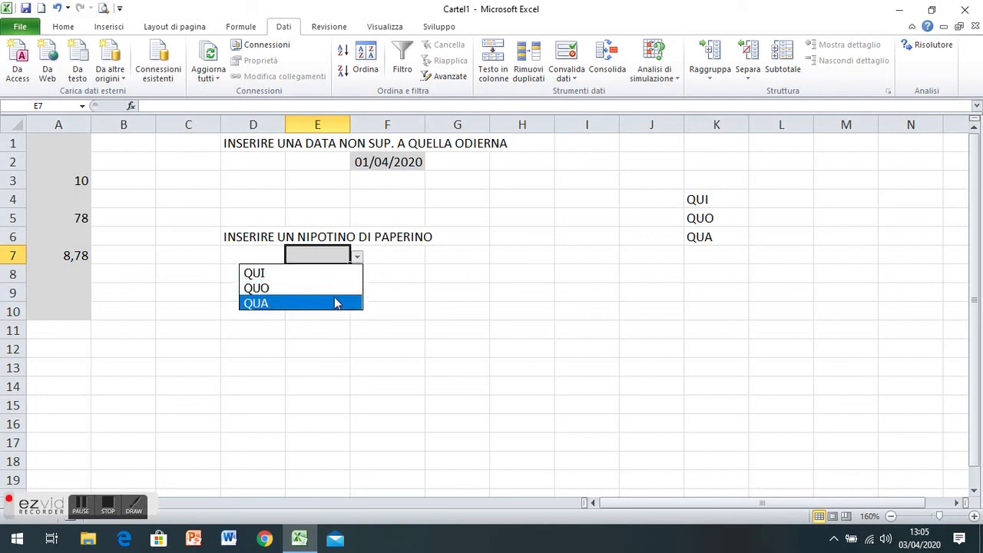
pyautogui.click(335, 303)
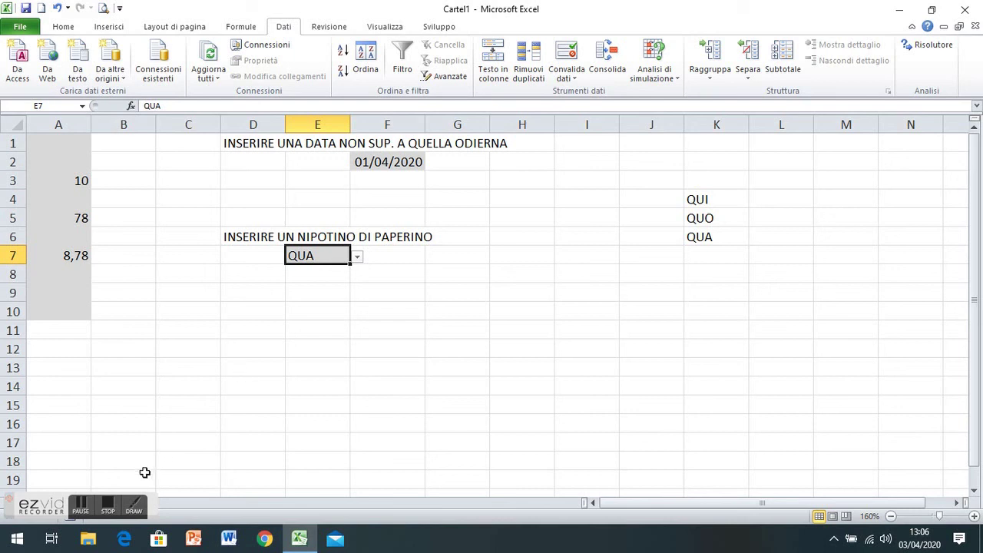
pyautogui.click(112, 508)
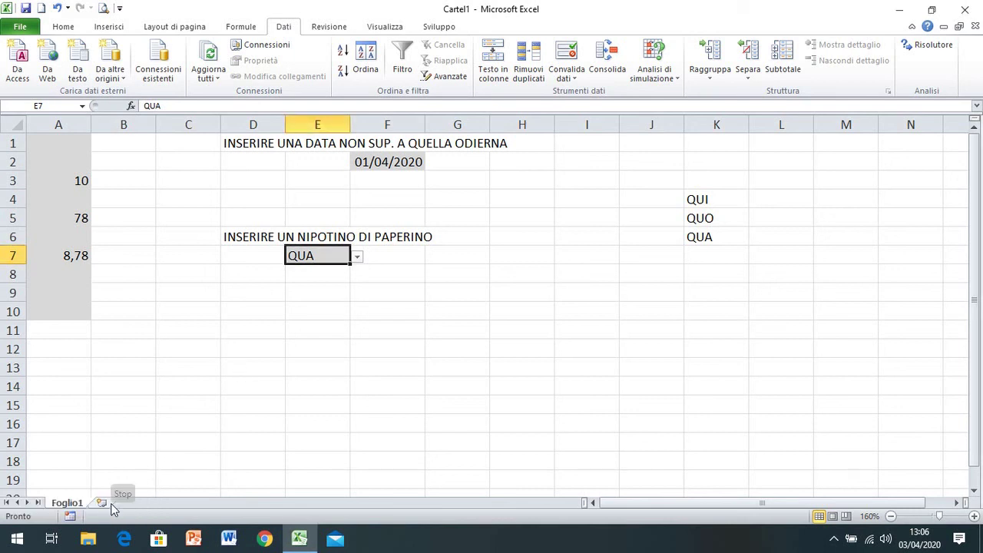